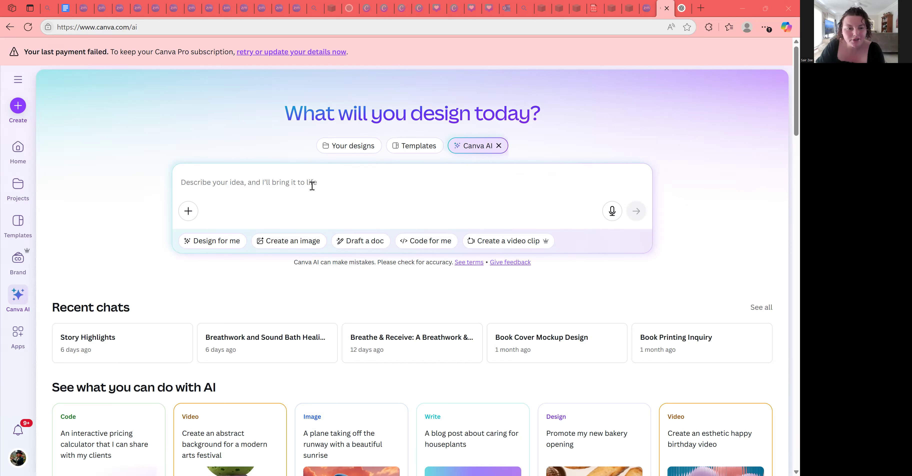
Set the Canva AI prompt to Code for me and look through the example code ideas
{"action": "left_click", "coordinate": [201, 181]}
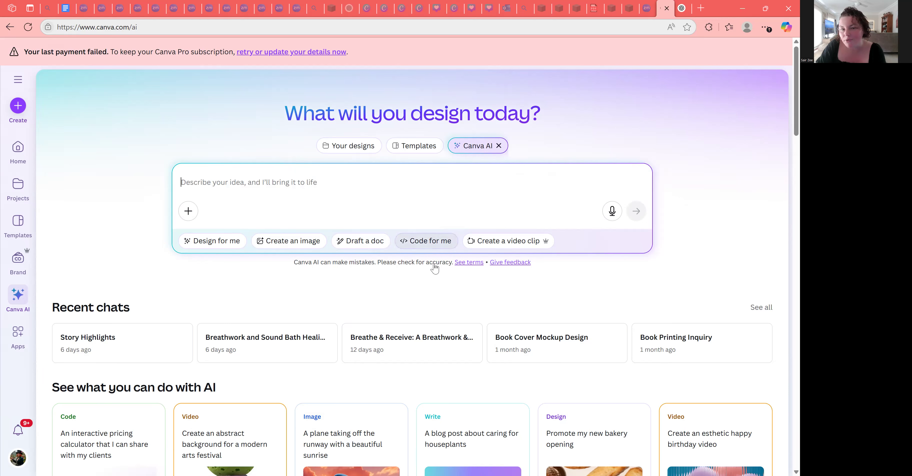
{"action": "left_click", "coordinate": [426, 241]}
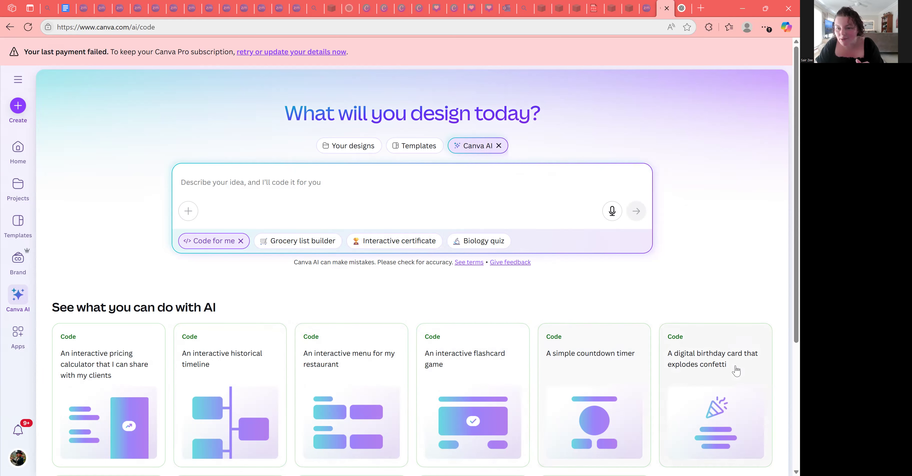
{"action": "scroll", "coordinate": [718, 368], "scroll_direction": "down", "scroll_amount": 3}
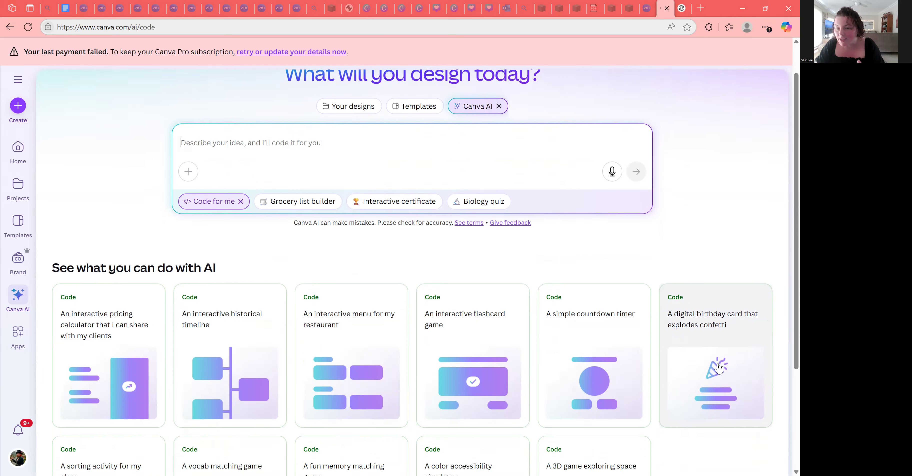
{"action": "scroll", "coordinate": [681, 372], "scroll_direction": "down", "scroll_amount": 1}
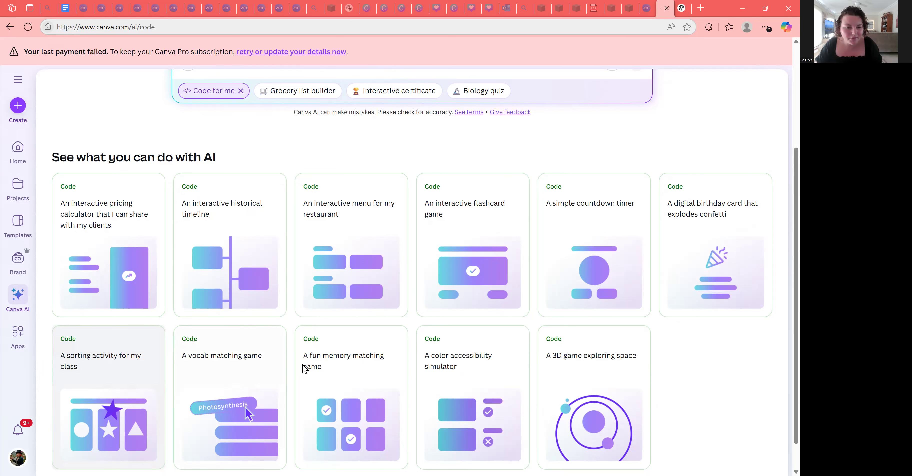
{"action": "scroll", "coordinate": [476, 384], "scroll_direction": "up", "scroll_amount": 3}
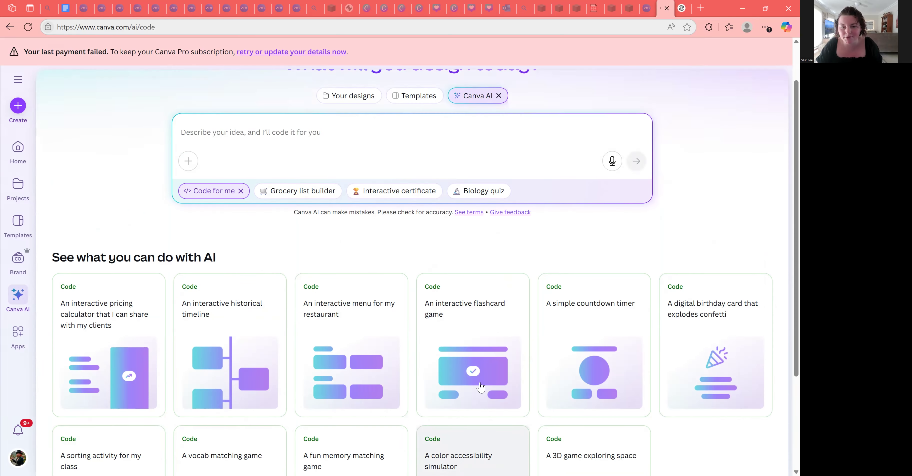
{"action": "left_click", "coordinate": [604, 334]}
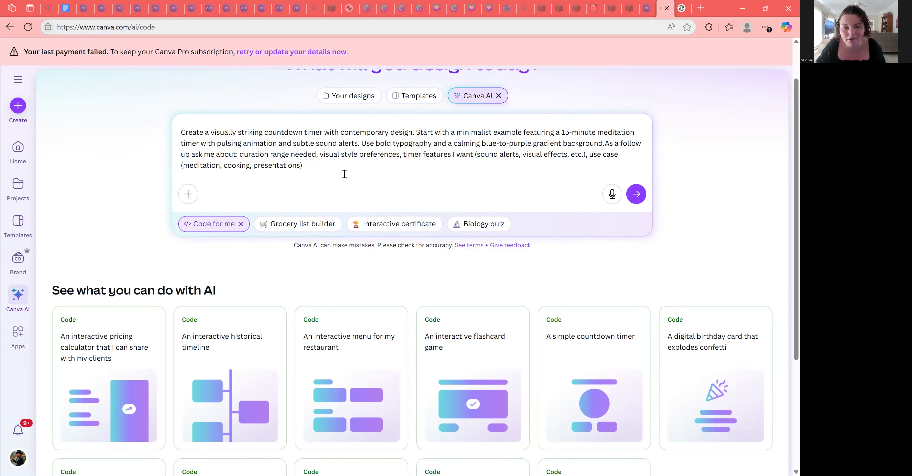
{"action": "left_click_drag", "start_coordinate": [310, 165], "coordinate": [174, 137]}
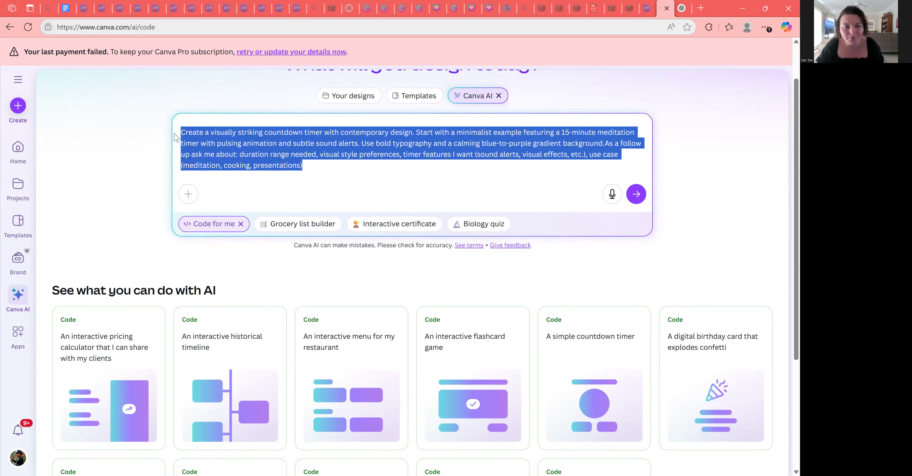
{"action": "key", "text": "BackSpace"}
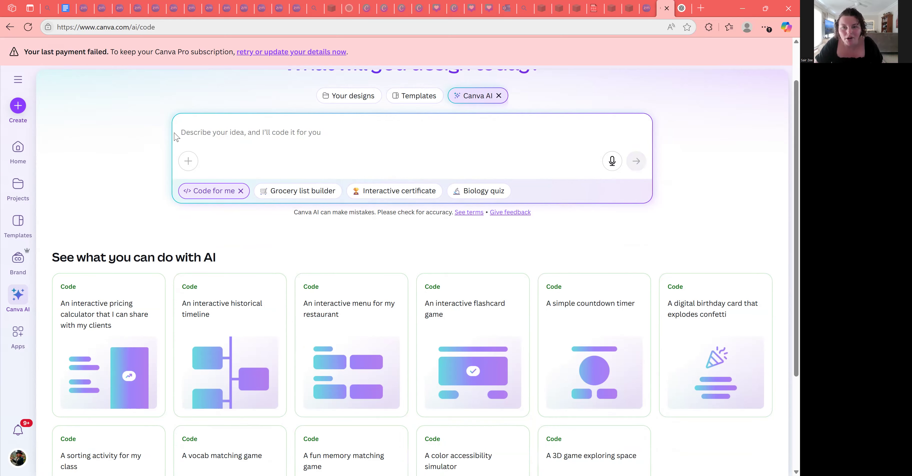
Switch to ChatGPT and correct the drafted countdown timer request so it reads "KEEP COUNTING DOWN THE DAYS"
{"action": "left_click", "coordinate": [681, 9]}
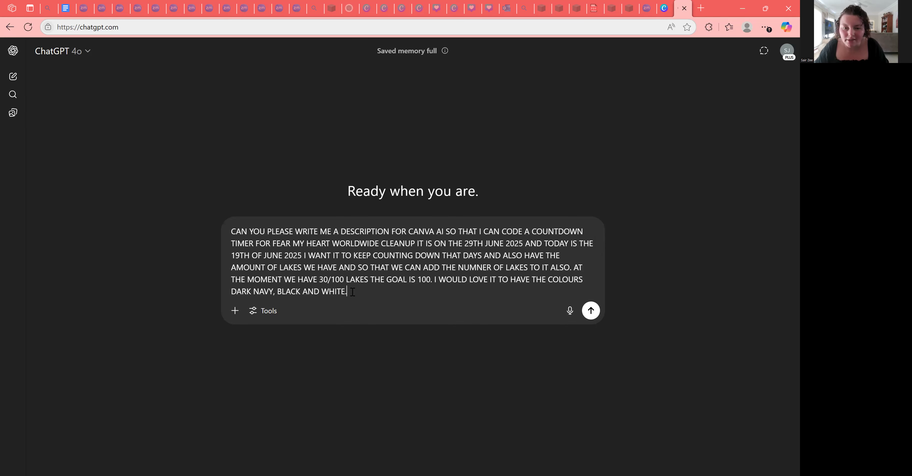
{"action": "left_click", "coordinate": [445, 255]}
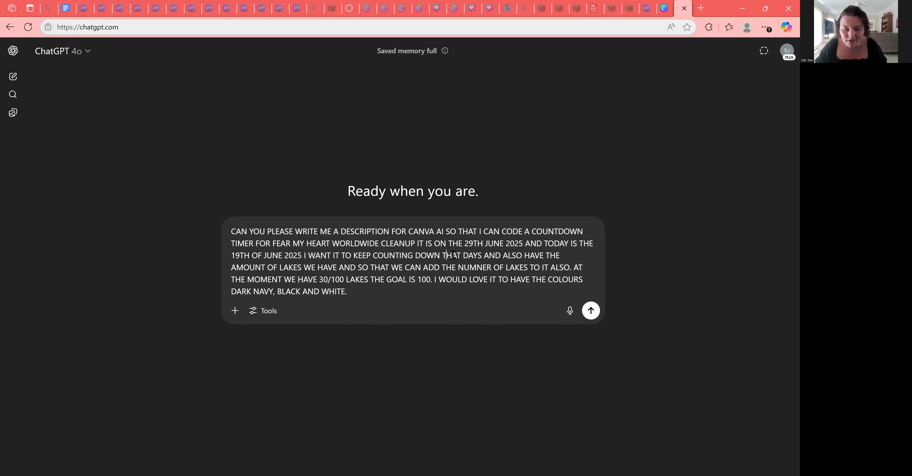
{"action": "type", "text": "SO"}
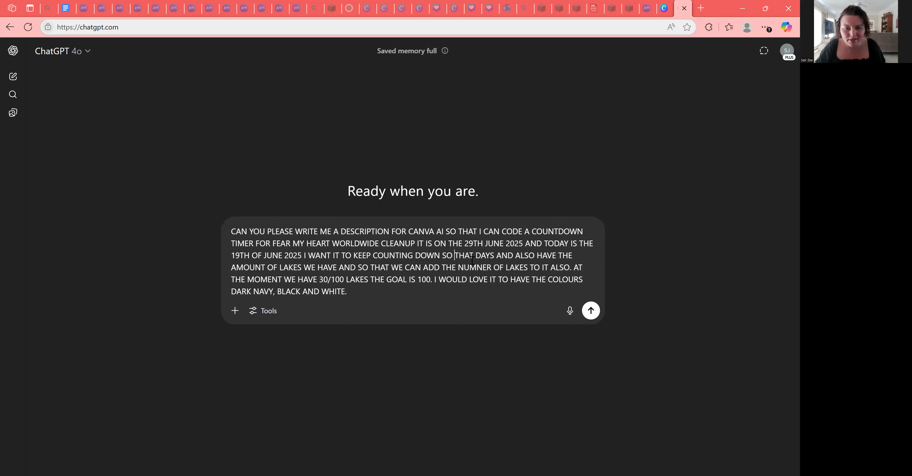
{"action": "key", "text": "Right"}
{"action": "key", "text": "Right"}
{"action": "key", "text": "Right"}
{"action": "key", "text": "Right"}
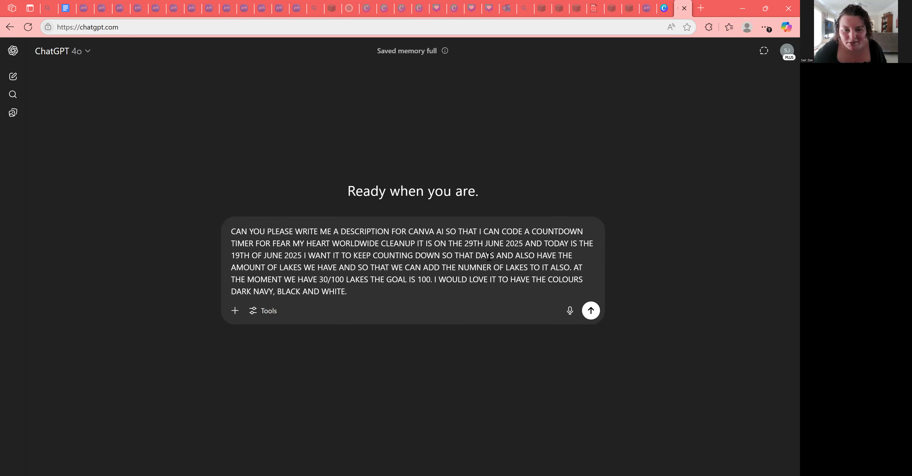
{"action": "key", "text": "BackSpace"}
{"action": "key", "text": "BackSpace"}
{"action": "key", "text": "BackSpace"}
{"action": "key", "text": "BackSpace"}
{"action": "key", "text": "BackSpace"}
{"action": "key", "text": "BackSpace"}
{"action": "key", "text": "BackSpace"}
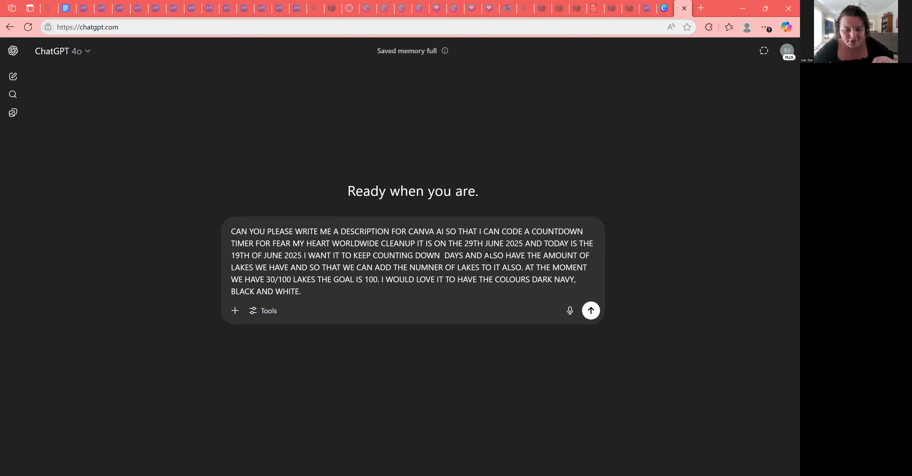
{"action": "type", "text": "THE"}
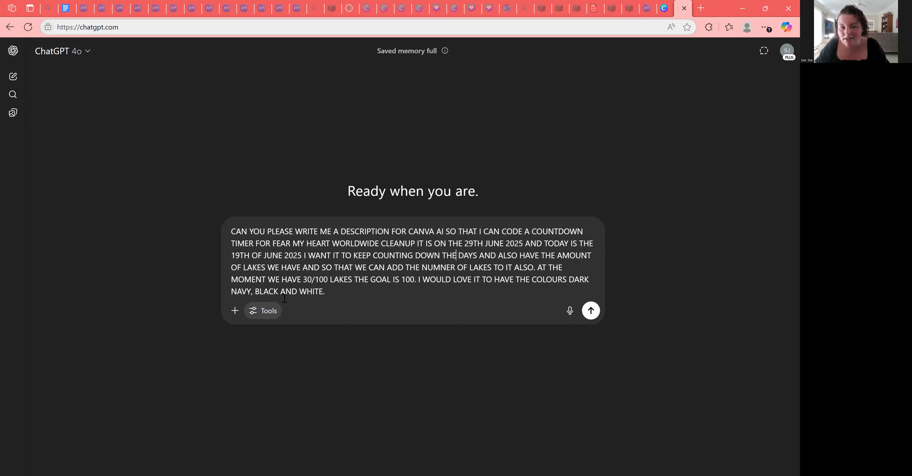
Send the request and copy the generated Canva design brief from the project name through the goal paragraph
{"action": "left_click", "coordinate": [456, 255]}
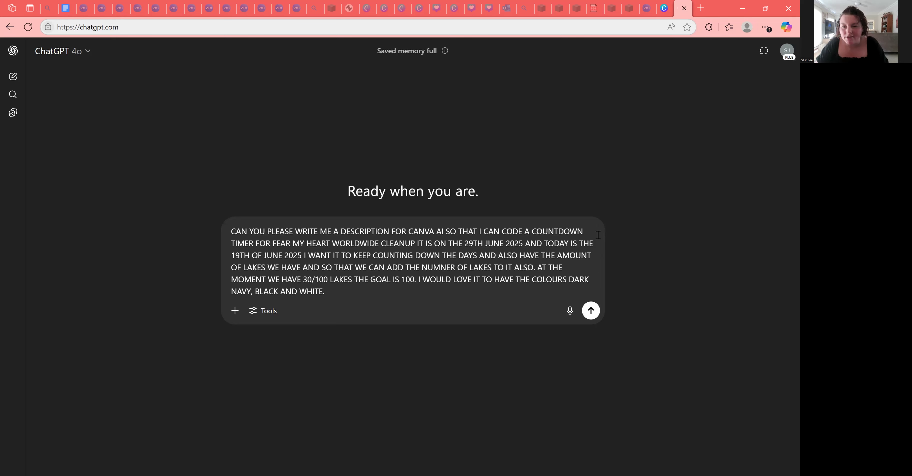
{"action": "left_click", "coordinate": [591, 311]}
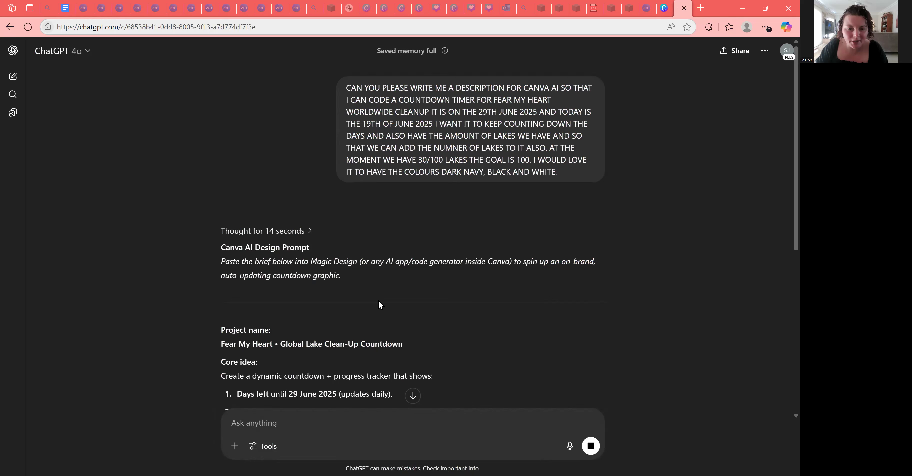
{"action": "scroll", "coordinate": [378, 300], "scroll_direction": "down", "scroll_amount": 3}
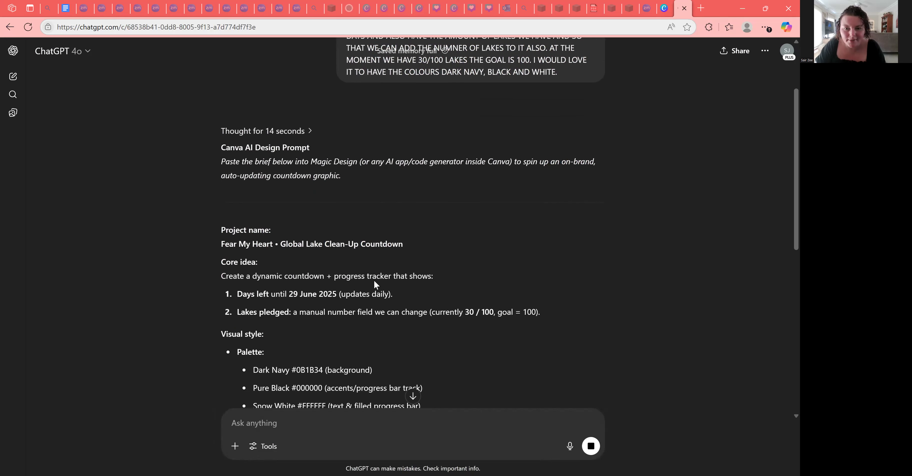
{"action": "scroll", "coordinate": [374, 279], "scroll_direction": "down", "scroll_amount": 1}
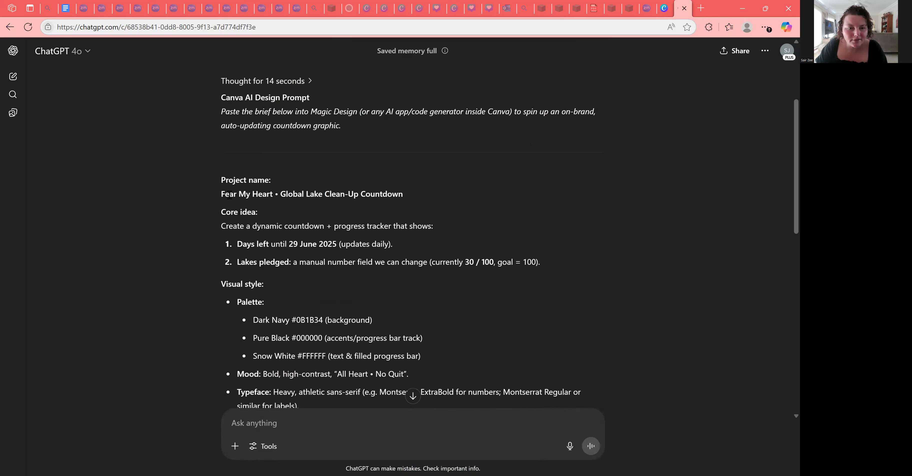
{"action": "left_click_drag", "start_coordinate": [221, 181], "coordinate": [568, 322]}
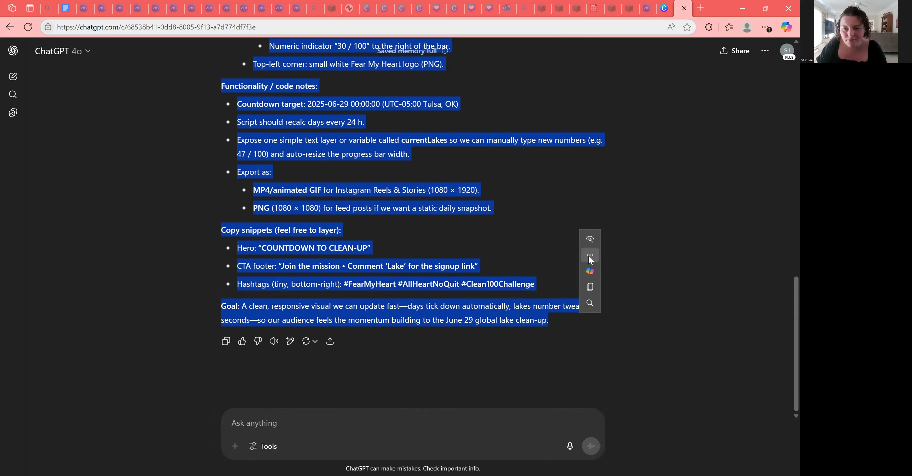
{"action": "left_click", "coordinate": [589, 255]}
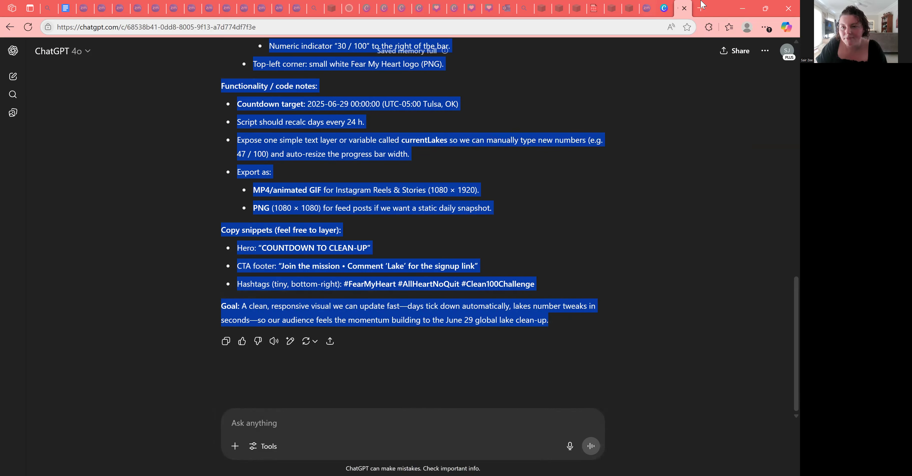
Switch back to Canva AI, paste the copied brief into the code prompt and submit it
{"action": "left_click", "coordinate": [664, 11]}
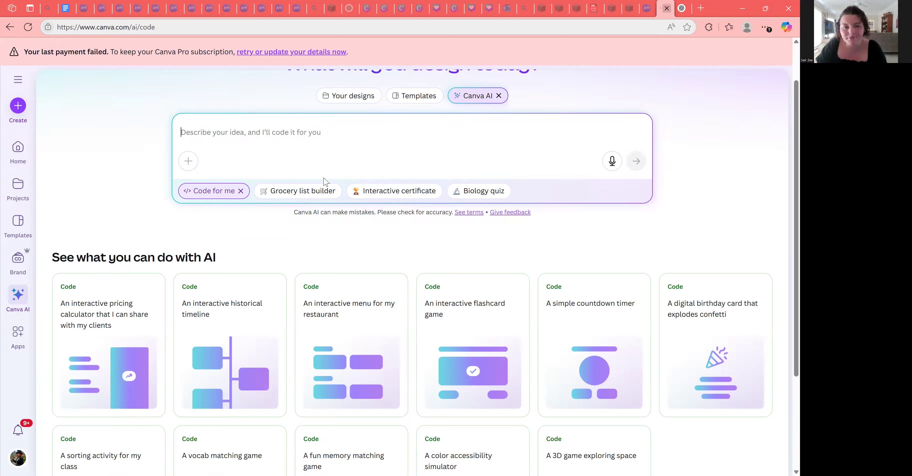
{"action": "right_click", "coordinate": [186, 135]}
{"action": "left_click", "coordinate": [214, 231]}
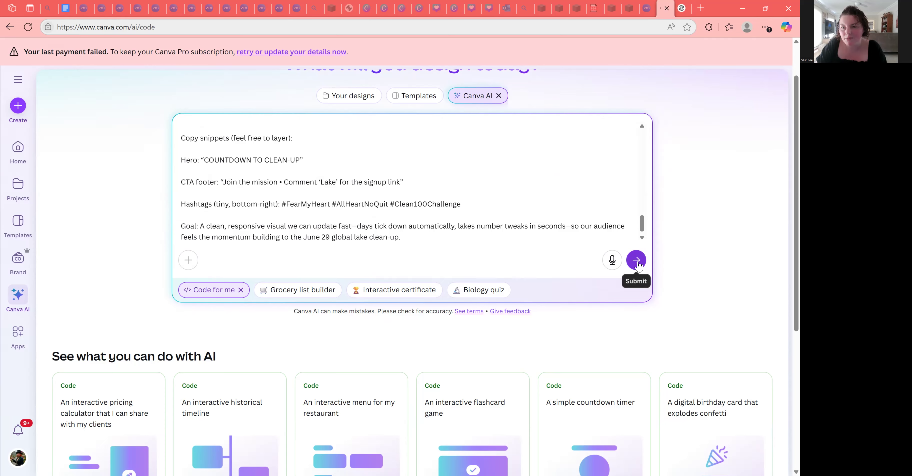
{"action": "left_click", "coordinate": [636, 260]}
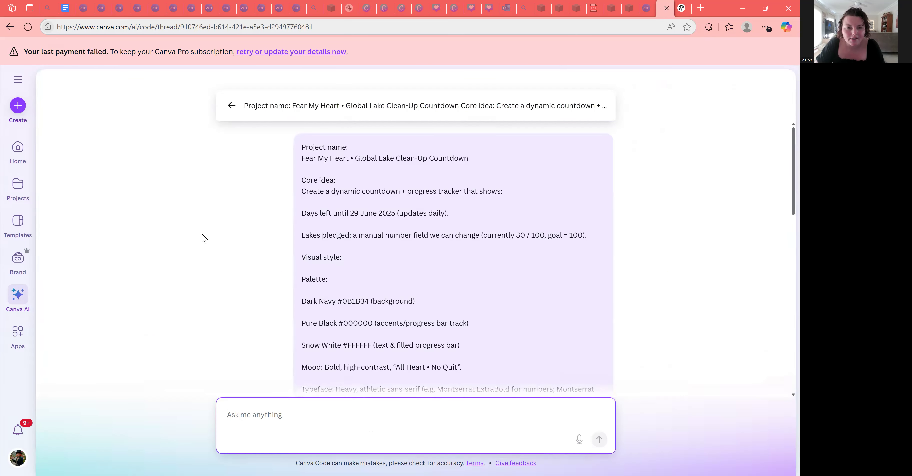
{"action": "scroll", "coordinate": [390, 239], "scroll_direction": "down", "scroll_amount": 6}
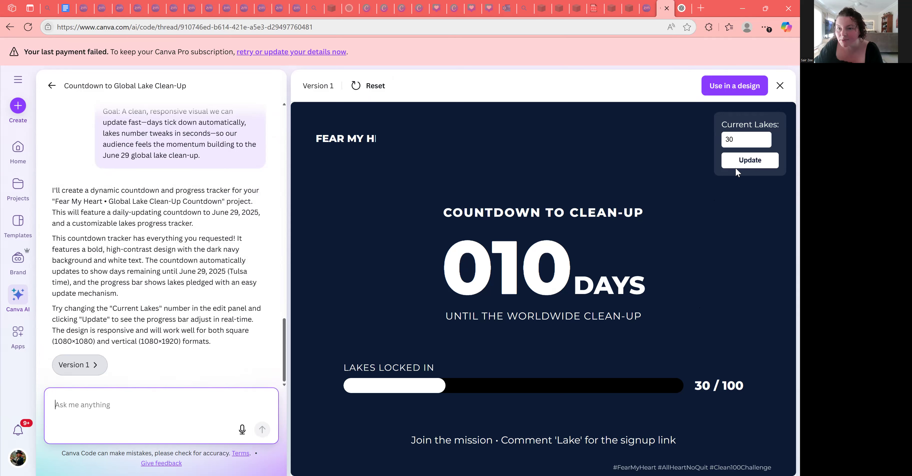
Set the current lakes count to 32 in the generated countdown and update its progress bar
{"action": "left_click", "coordinate": [749, 160]}
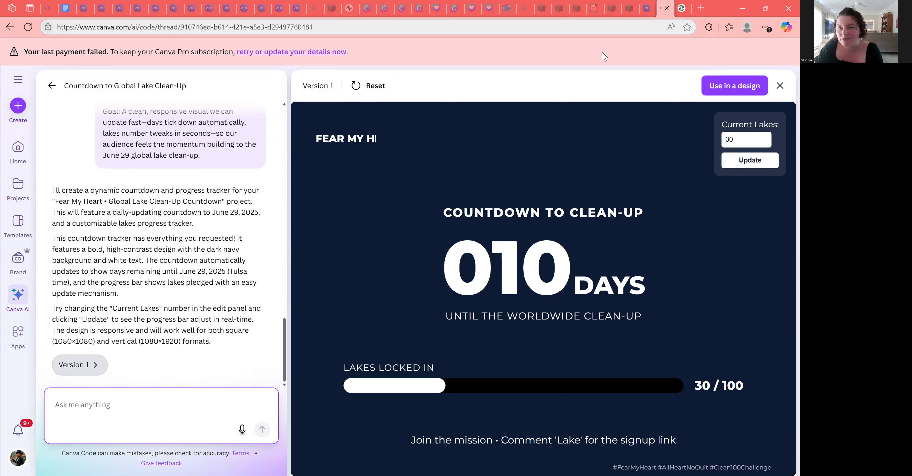
{"action": "left_click", "coordinate": [763, 137]}
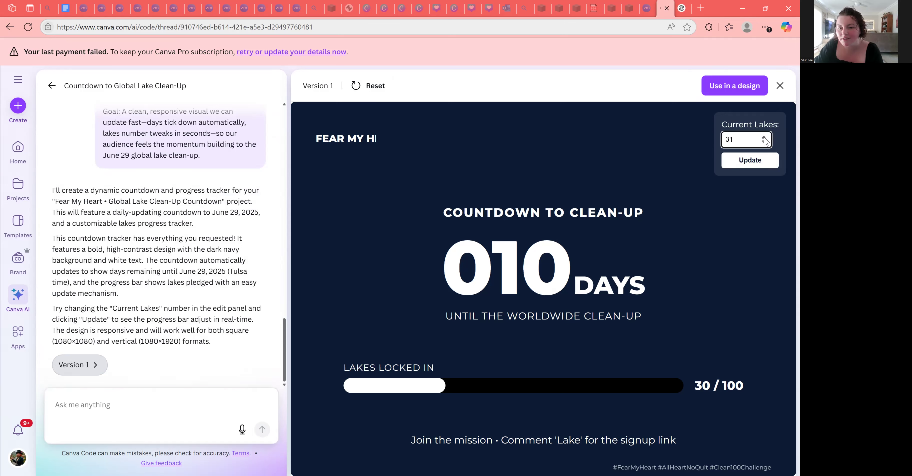
{"action": "left_click", "coordinate": [749, 161]}
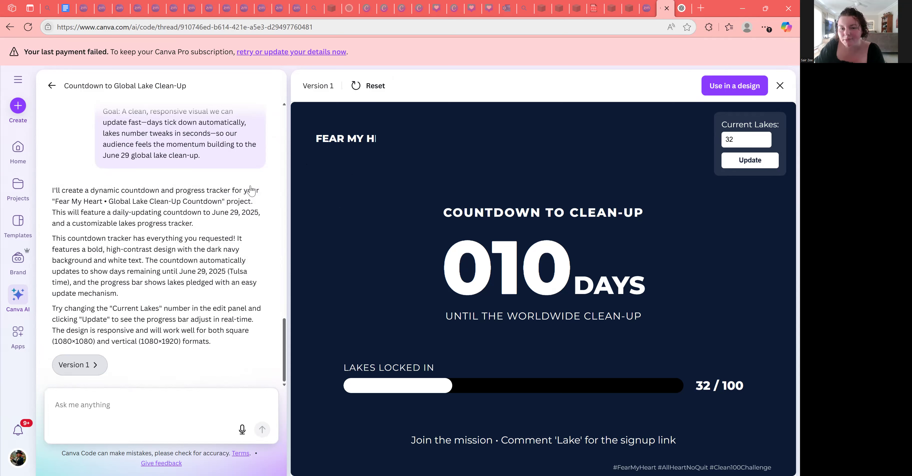
Ask Canva AI for a countdown timer in hours and days that links to the registration form, and submit the request
{"action": "left_click", "coordinate": [86, 405]}
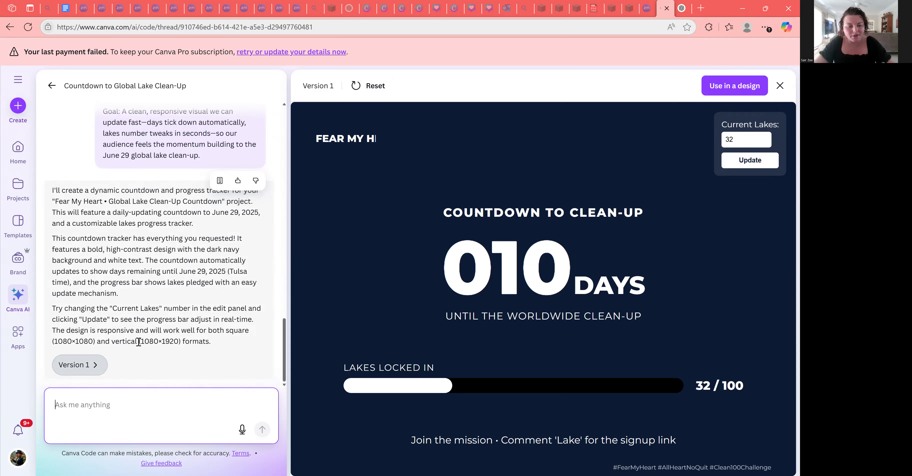
{"action": "type", "text": "I WN"}
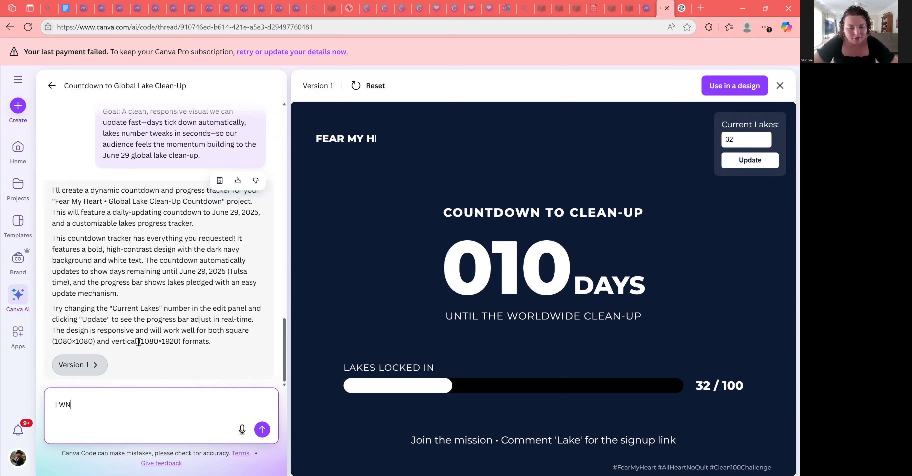
{"action": "key", "text": "BackSpace"}
{"action": "type", "text": "ANT A CO"}
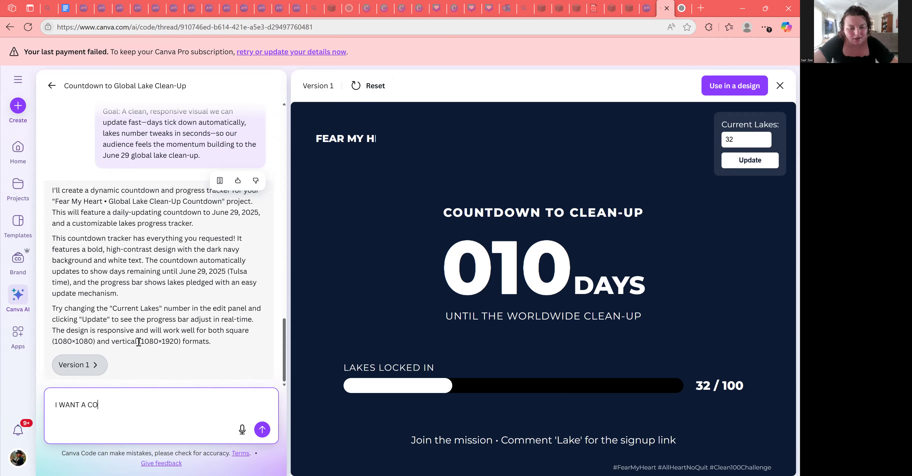
{"action": "type", "text": "UNTDOWN TIMER"}
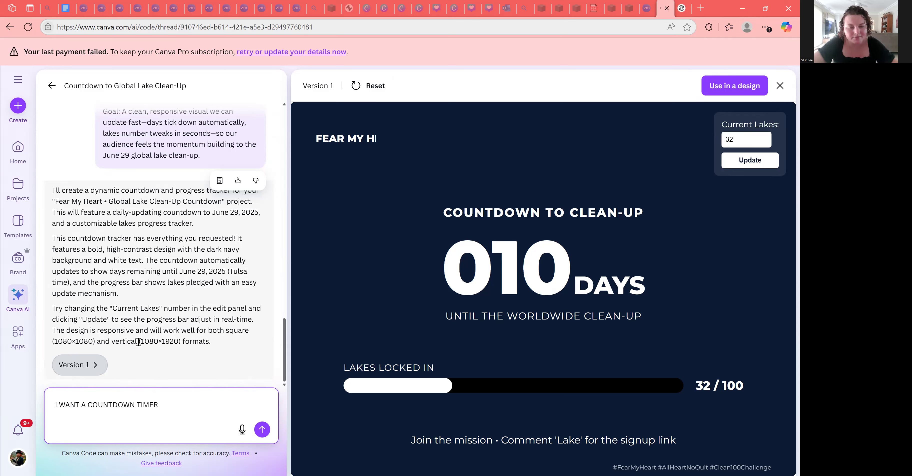
{"action": "type", "text": " R"}
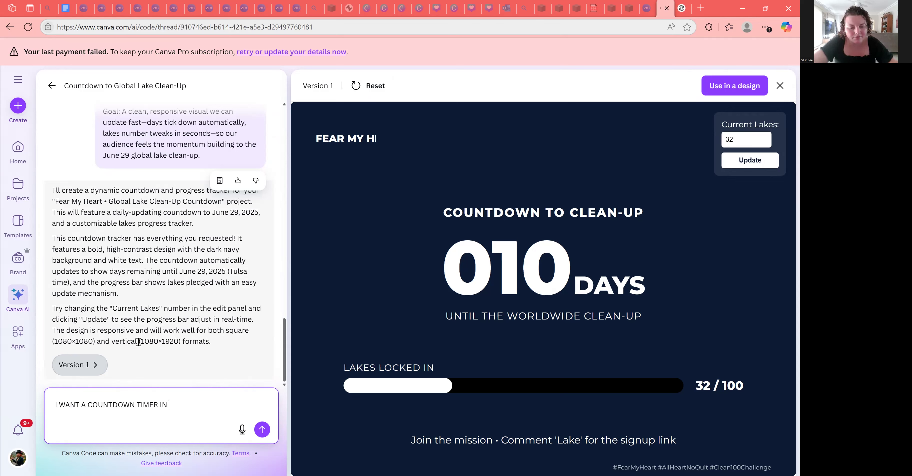
{"action": "type", "text": "URS AND DAYS"}
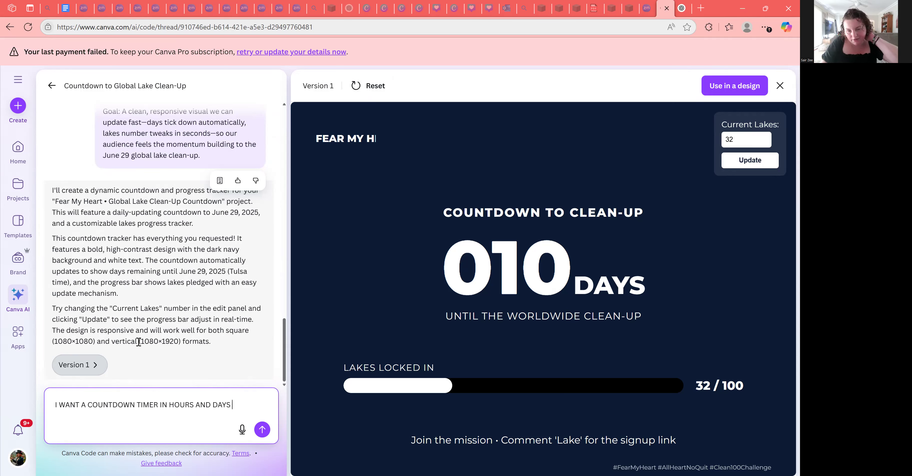
{"action": "type", "text": "AND"}
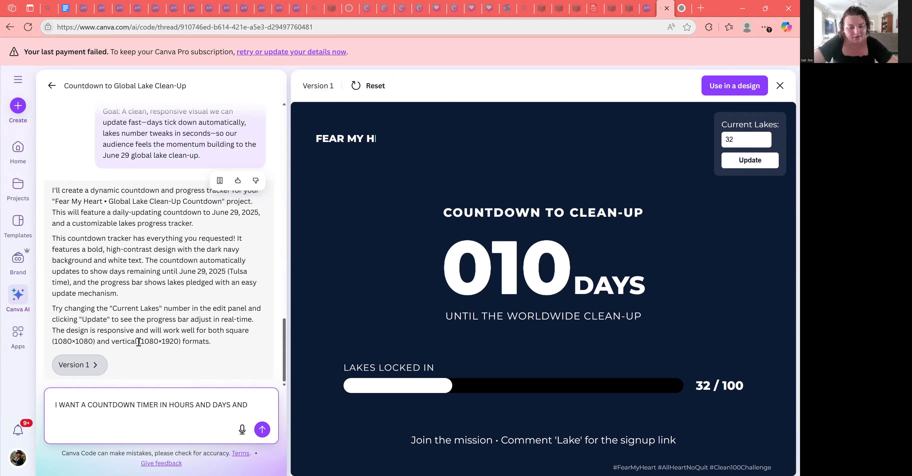
{"action": "type", "text": " I WOULD LOVE"}
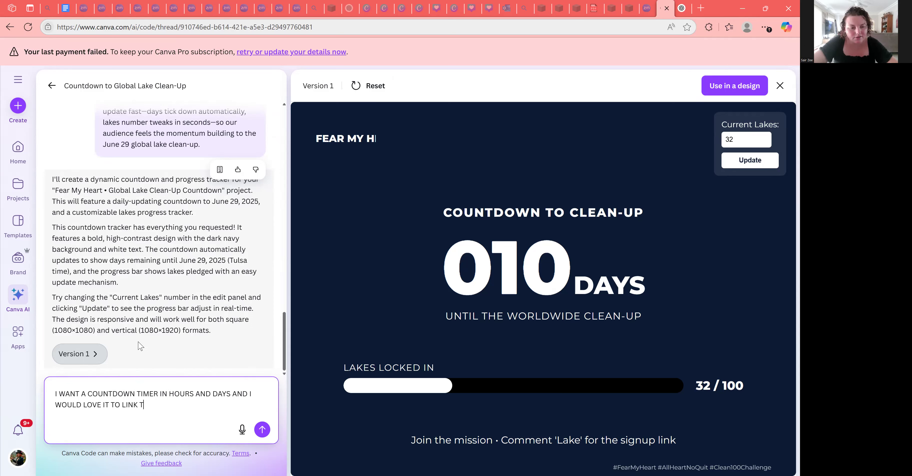
{"action": "type", "text": "IT TO LINK TO THE REGISTRATION FORM"}
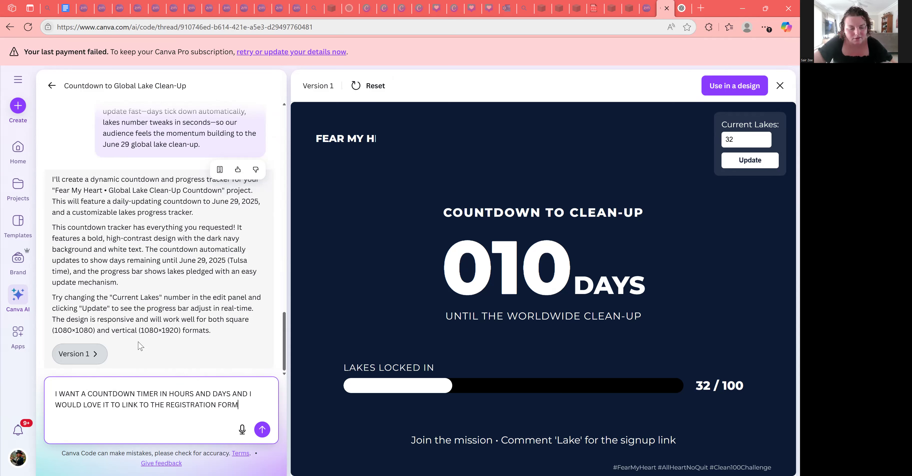
{"action": "left_click", "coordinate": [262, 429]}
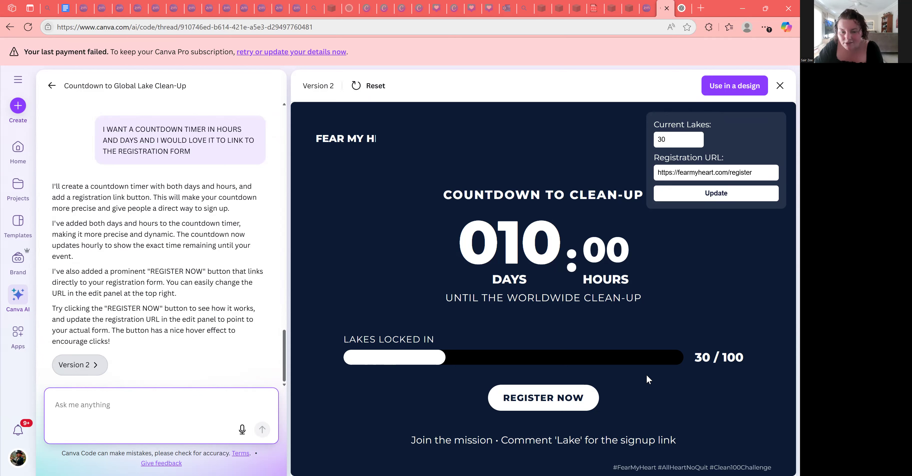
Try the REGISTER NOW button and the Registration URL field in the generated countdown, and return to the prompt
{"action": "left_click", "coordinate": [541, 404]}
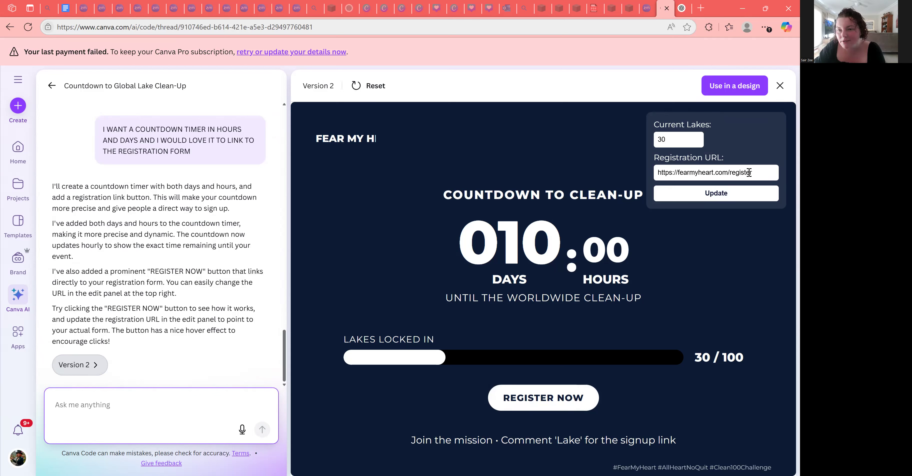
{"action": "left_click", "coordinate": [760, 171]}
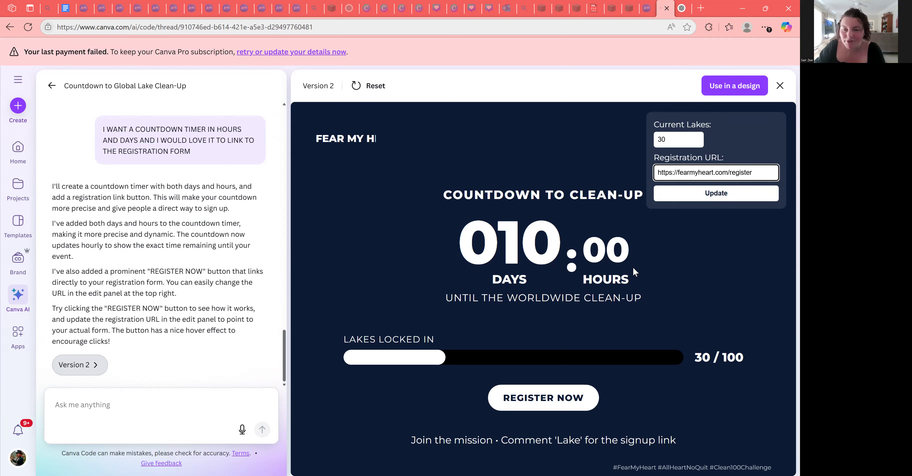
{"action": "left_click", "coordinate": [70, 401]}
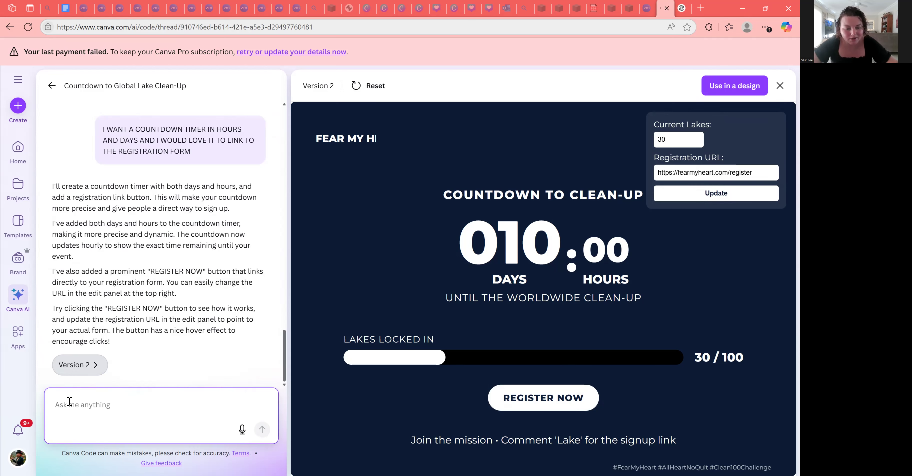
{"action": "type", "text": "FIX THE FEAR MY HE"}
{"action": "key", "text": "BackSpace"}
{"action": "key", "text": "BackSpace"}
{"action": "key", "text": "BackSpace"}
{"action": "key", "text": "BackSpace"}
{"action": "key", "text": "BackSpace"}
{"action": "key", "text": "BackSpace"}
{"action": "key", "text": "BackSpace"}
{"action": "key", "text": "BackSpace"}
{"action": "key", "text": "BackSpace"}
{"action": "key", "text": "BackSpace"}
{"action": "key", "text": "BackSpace"}
{"action": "key", "text": "BackSpace"}
{"action": "key", "text": "BackSpace"}
{"action": "key", "text": "BackSpace"}
{"action": "key", "text": "BackSpace"}
{"action": "key", "text": "BackSpace"}
{"action": "key", "text": "BackSpace"}
{"action": "key", "text": "BackSpace"}
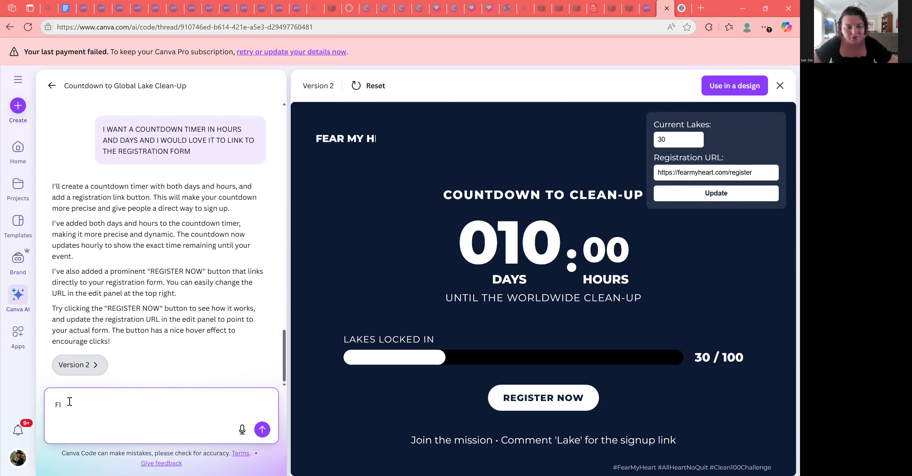
Write the follow-up request "TAKE THE FEAR MY HEART LOGO OFF" in the Canva AI prompt without sending it
{"action": "type", "text": "TAKE"}
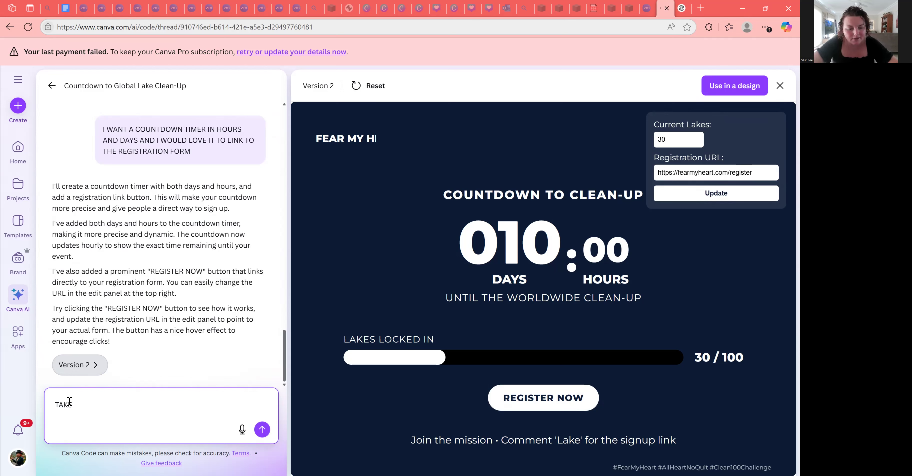
{"action": "type", "text": " THE FEAR"}
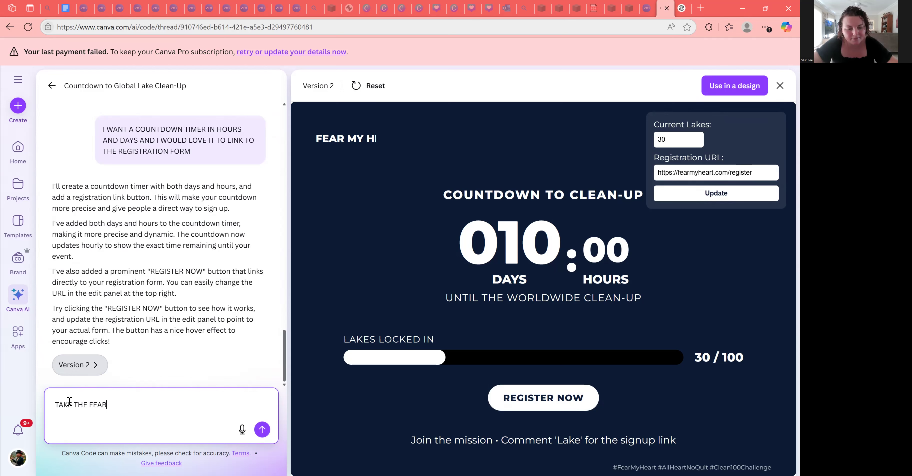
{"action": "type", "text": " MY HEART LOGO OFF"}
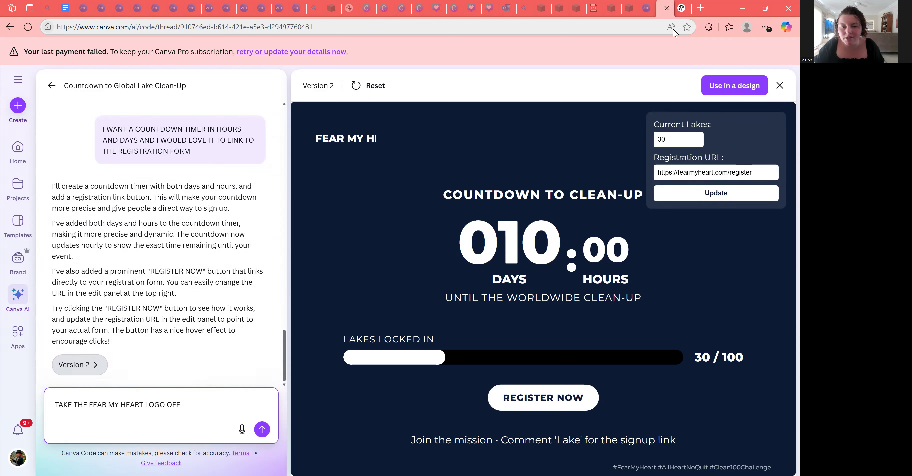
Switch to ChatGPT and draft a request to calculate the exact days, hours and minutes till the clean up
{"action": "key", "text": "ctrl+Tab"}
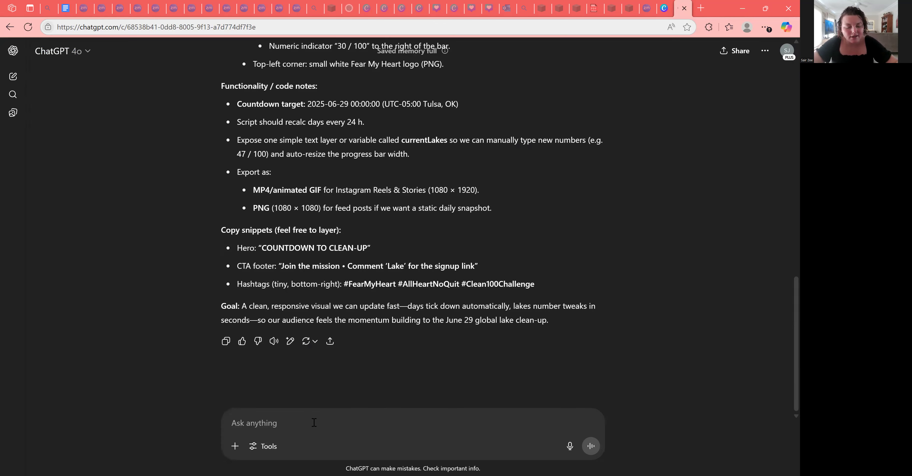
{"action": "type", "text": "CAN YOU"}
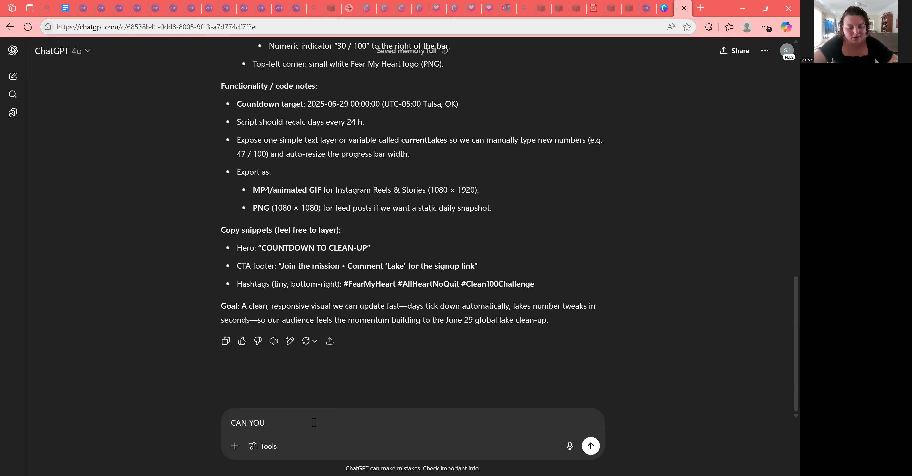
{"action": "type", "text": " CALC"}
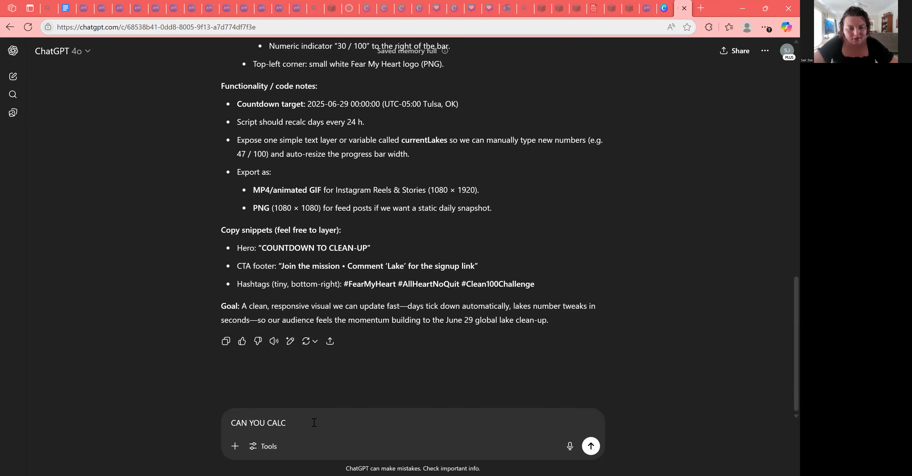
{"action": "type", "text": "ULATE THE EXACT "}
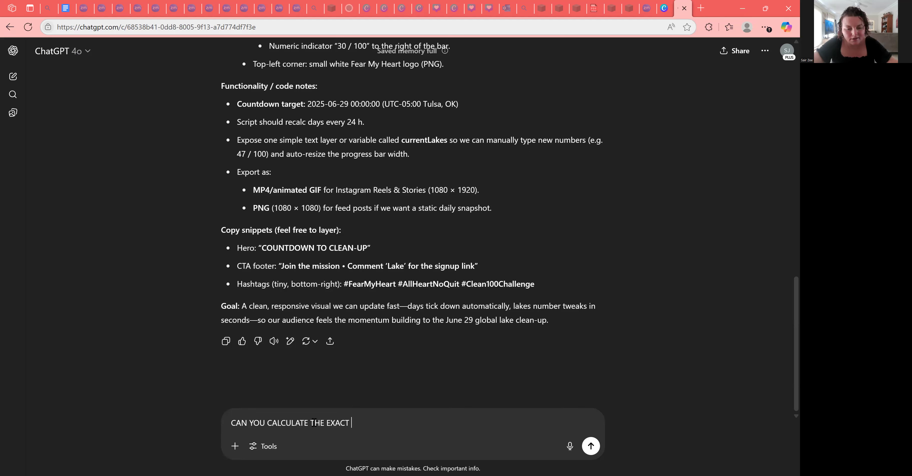
{"action": "type", "text": "HOURS "}
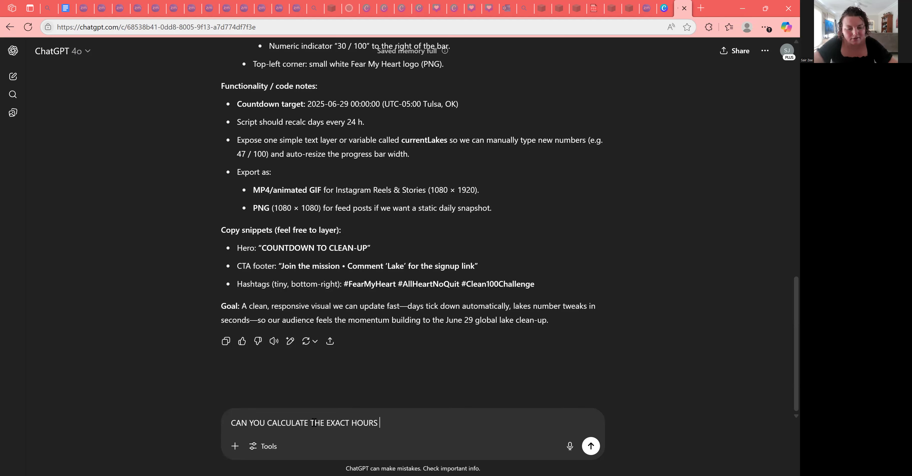
{"action": "type", "text": "A"}
{"action": "key", "text": "BackSpace"}
{"action": "key", "text": "BackSpace"}
{"action": "key", "text": "BackSpace"}
{"action": "key", "text": "BackSpace"}
{"action": "key", "text": "BackSpace"}
{"action": "key", "text": "BackSpace"}
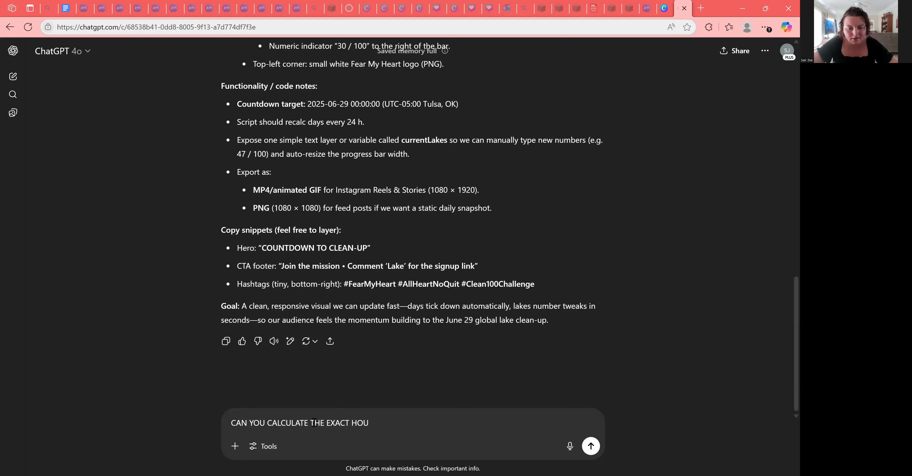
{"action": "key", "text": "BackSpace"}
{"action": "type", "text": "DAYS, HOURS AND MINUT"}
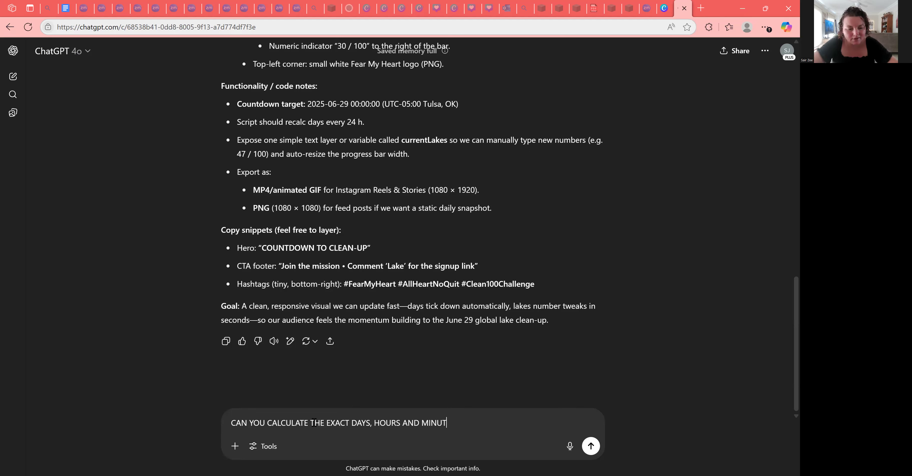
{"action": "type", "text": "ES TILL THE CLEAN UP"}
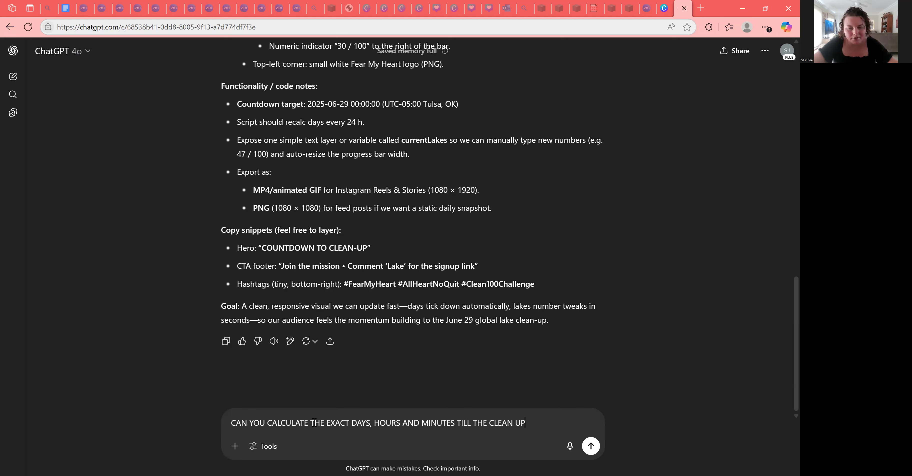
Extend the ChatGPT request with the clean-up's place and start: America, 29th of June 2025, 9AM
{"action": "type", "text": " IN AMER"}
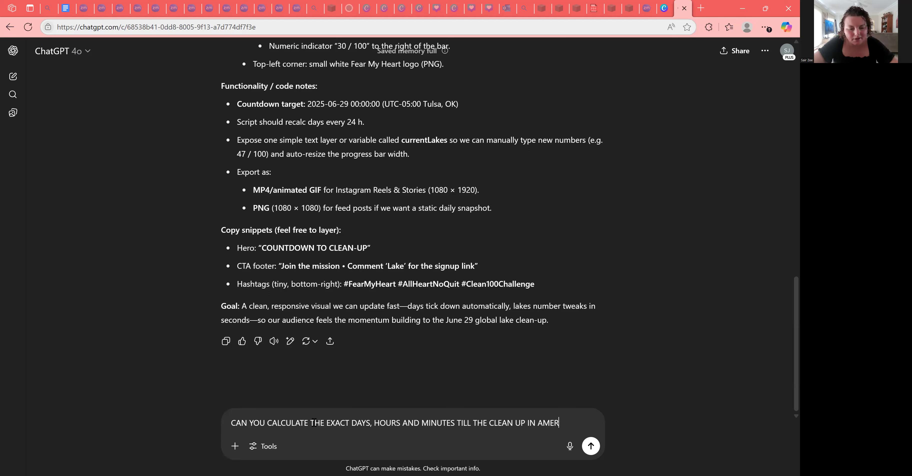
{"action": "type", "text": "ICA 29TH OF "}
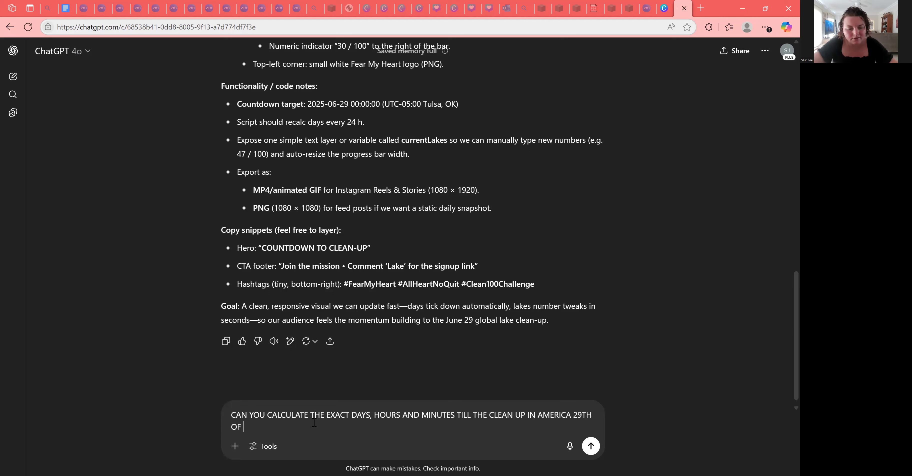
{"action": "type", "text": "JUNE 2"}
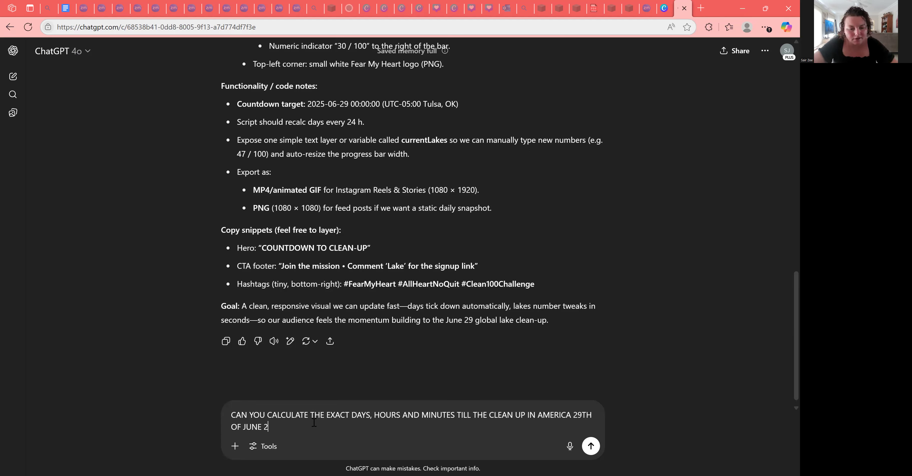
{"action": "type", "text": "025 IT IS"}
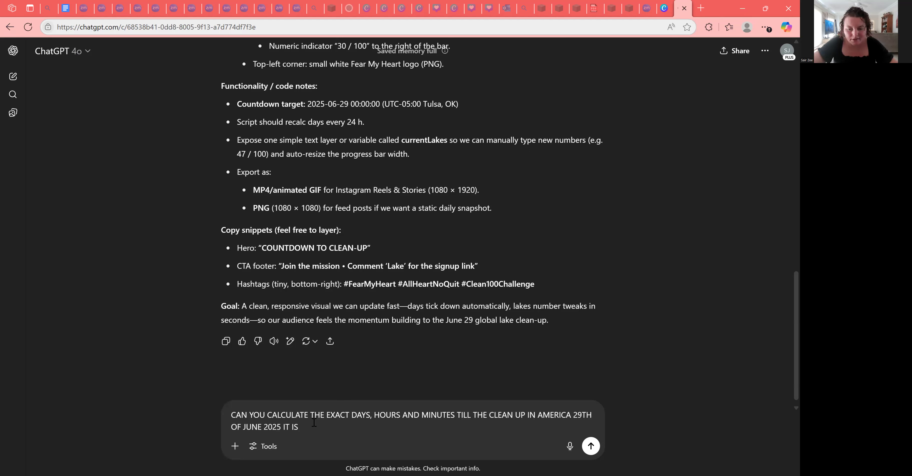
{"action": "key", "text": "BackSpace"}
{"action": "key", "text": "BackSpace"}
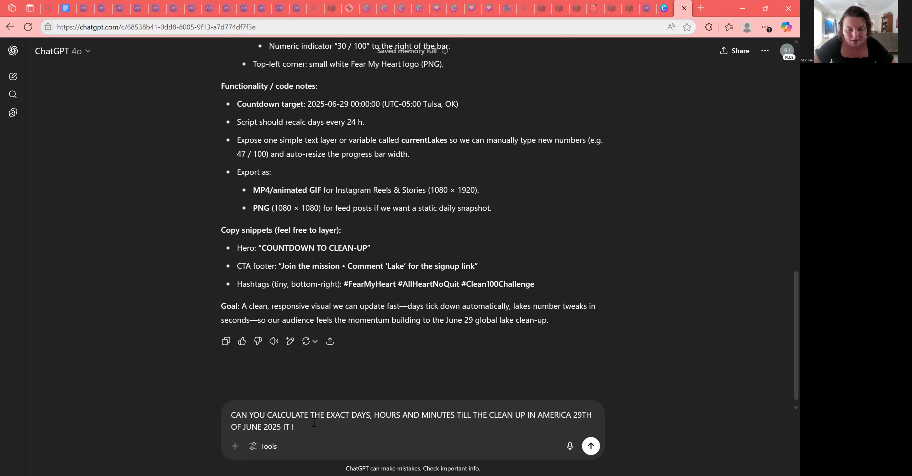
{"action": "key", "text": "BackSpace"}
{"action": "key", "text": "BackSpace"}
{"action": "type", "text": "STAR"}
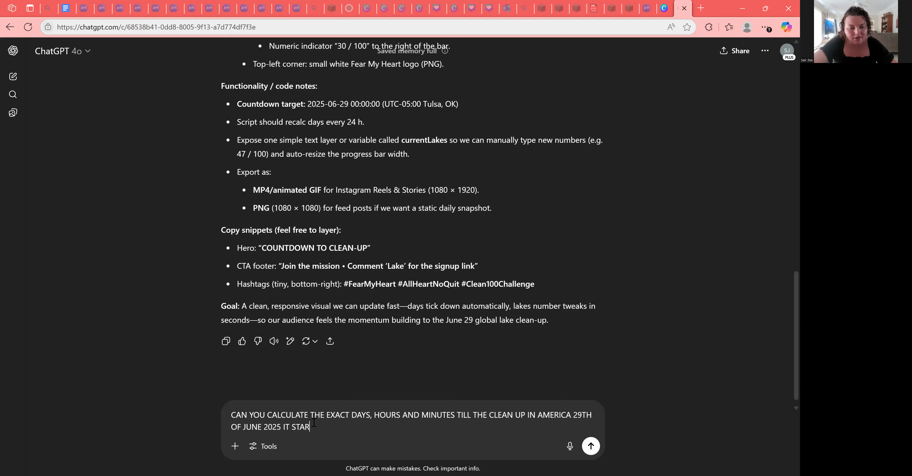
{"action": "type", "text": "TS AT "}
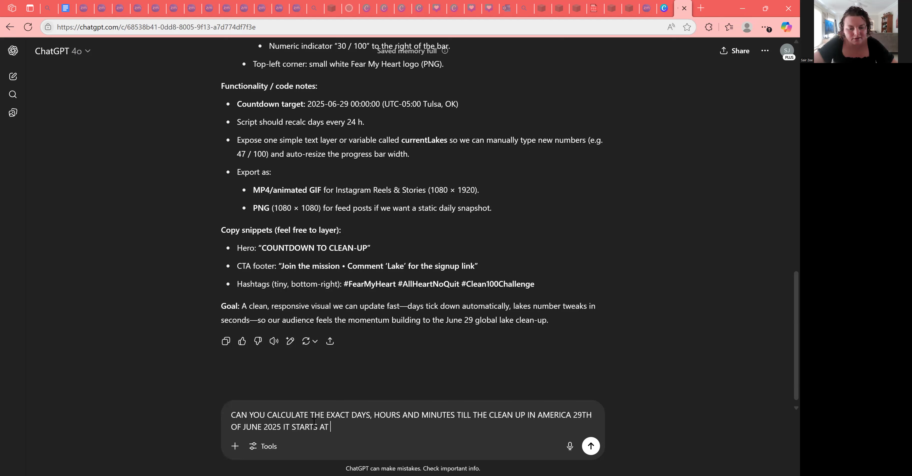
{"action": "type", "text": "9AM IT IS "}
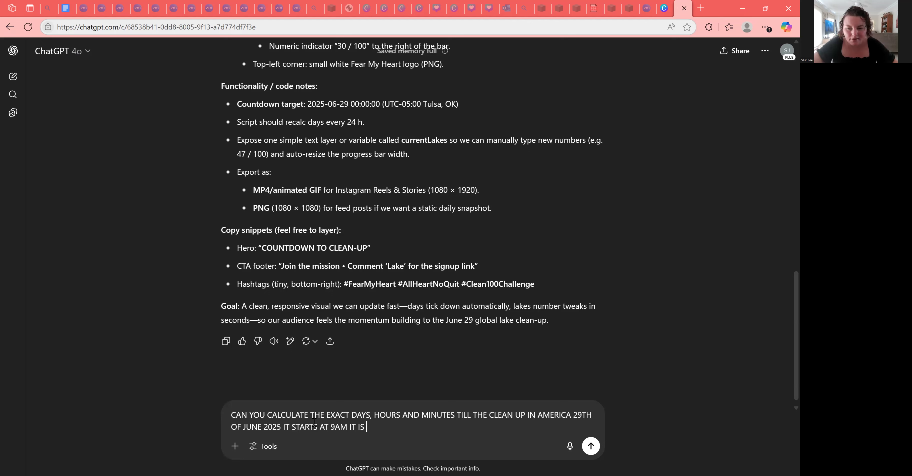
Give the current time as 2.06PM Thursday 19th June 2025 Australian time and send the request
{"action": "type", "text": "2."}
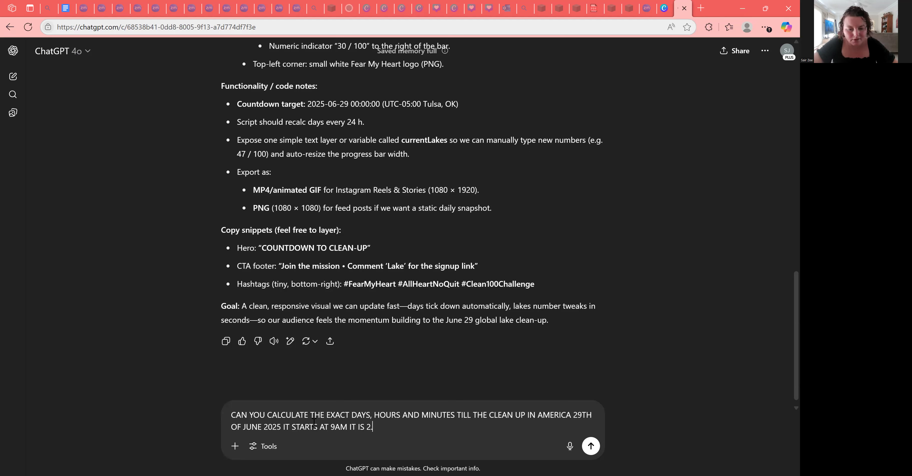
{"action": "type", "text": "06PM"}
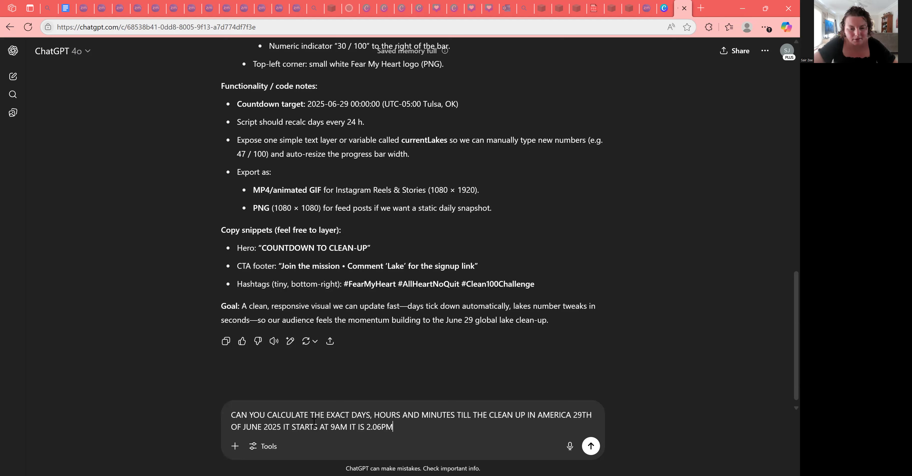
{"action": "type", "text": " tHRUSDAY "}
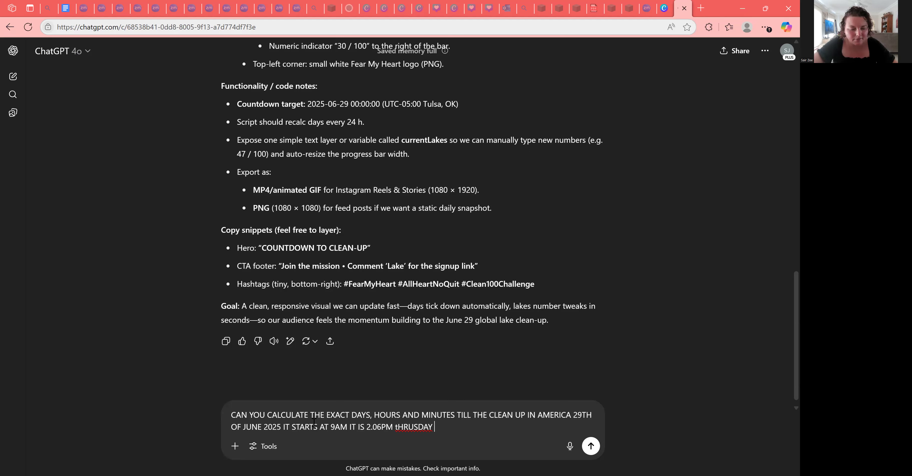
{"action": "type", "text": "19TH "}
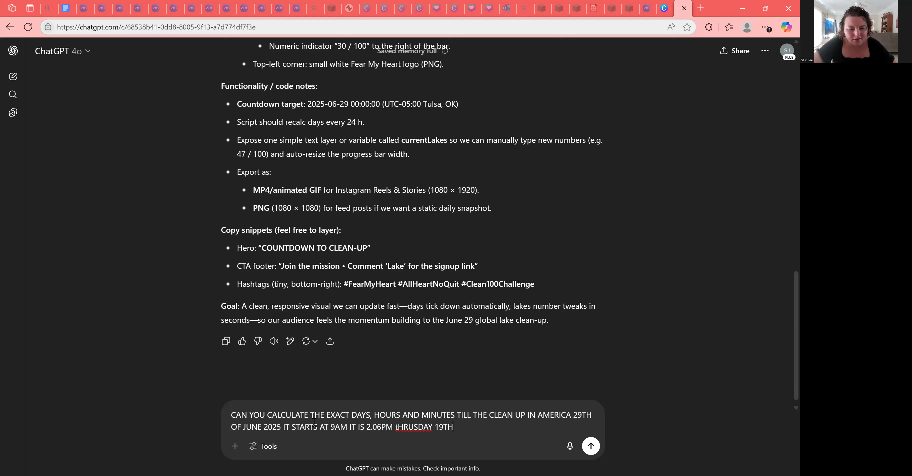
{"action": "type", "text": "JUNE 2025"}
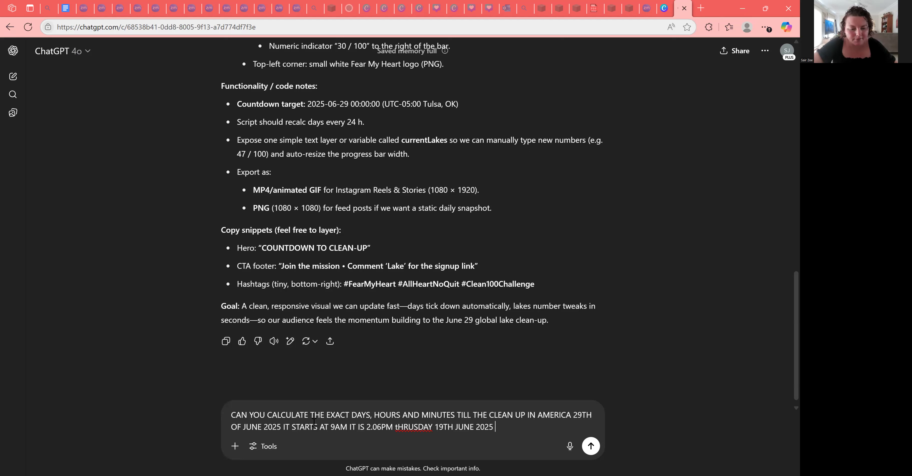
{"action": "type", "text": " AUSTRALIAN"}
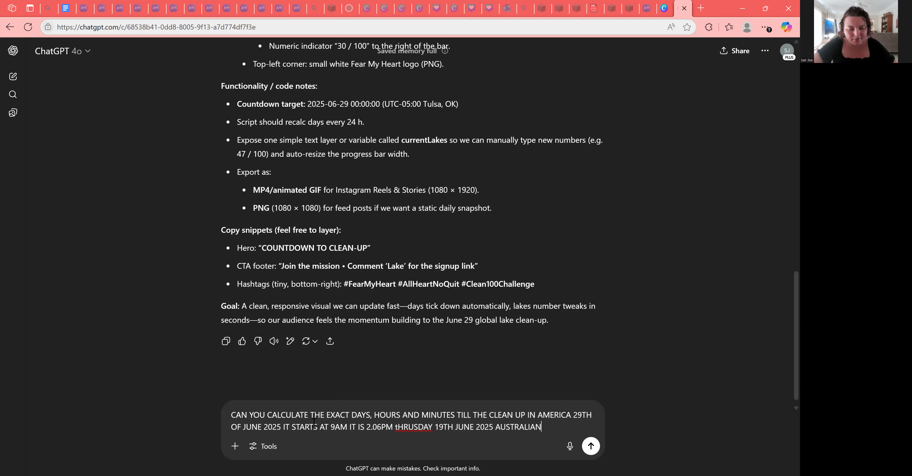
{"action": "type", "text": " TIME"}
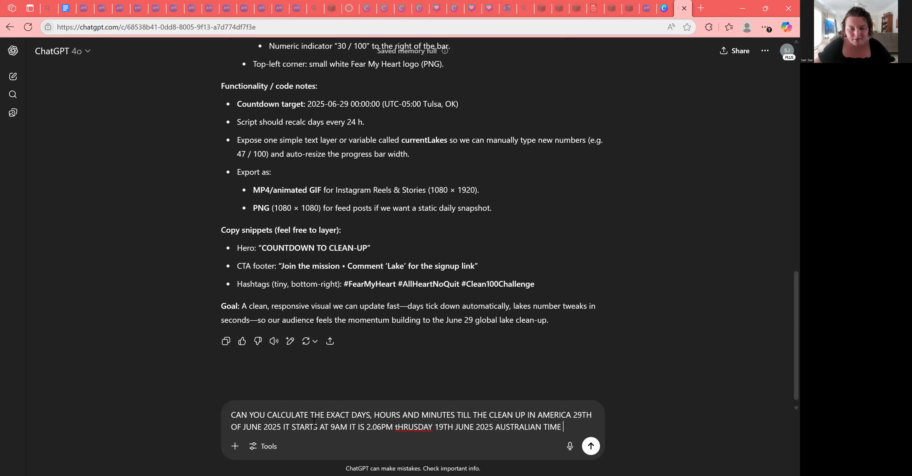
{"action": "key", "text": "Return"}
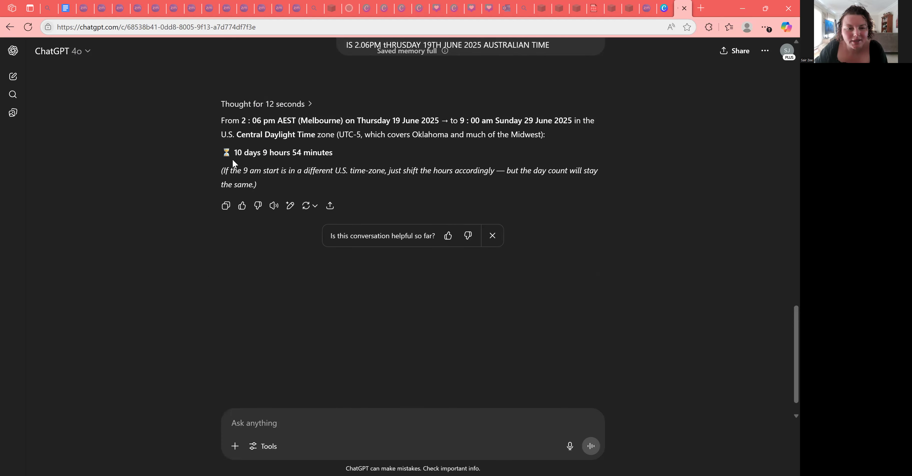
Copy the line with the calculated days, hours and minutes from ChatGPT's reply
{"action": "left_click_drag", "start_coordinate": [224, 151], "coordinate": [337, 148]}
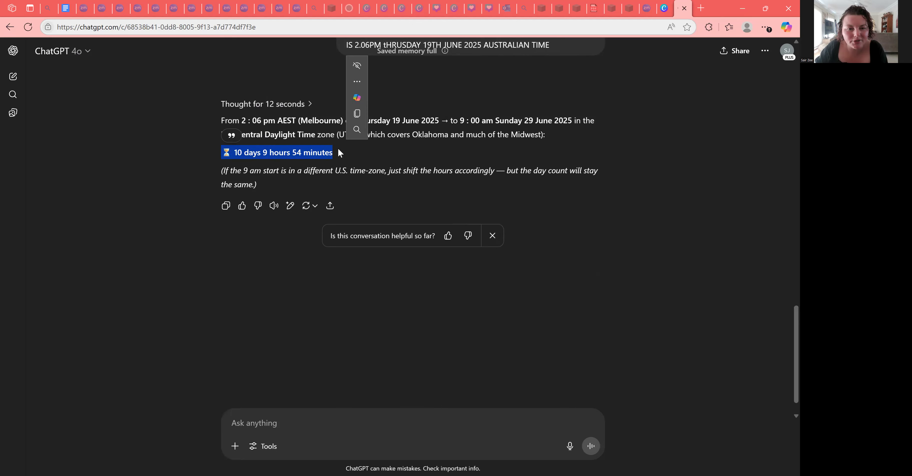
{"action": "left_click", "coordinate": [362, 82]}
{"action": "left_click", "coordinate": [377, 156]}
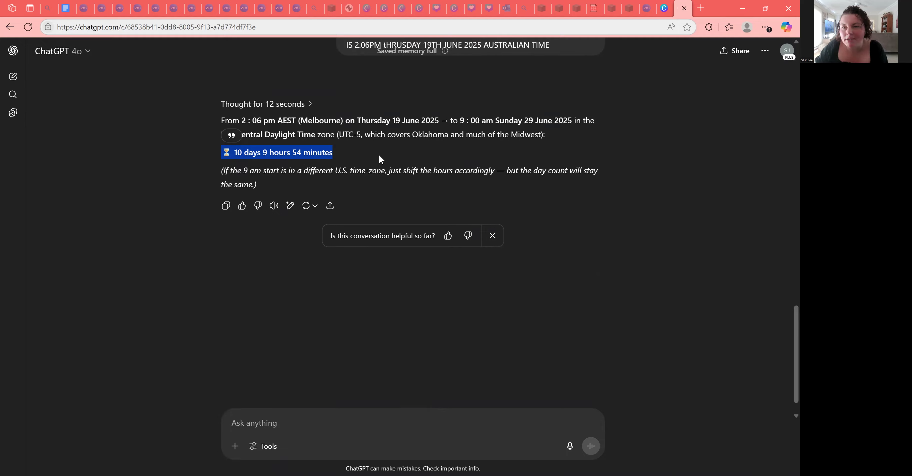
In Canva AI, extend the logo-removal request to add days, hours and minutes, include the copied "10 days 9 hours 54 minutes", and send it
{"action": "key", "text": "ctrl+shift+Tab"}
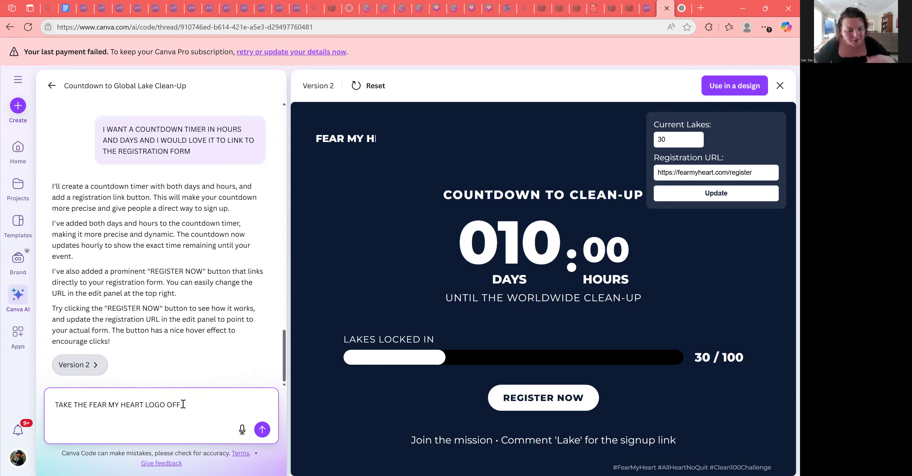
{"action": "type", "text": "AND ADD DAYS, HOUR"}
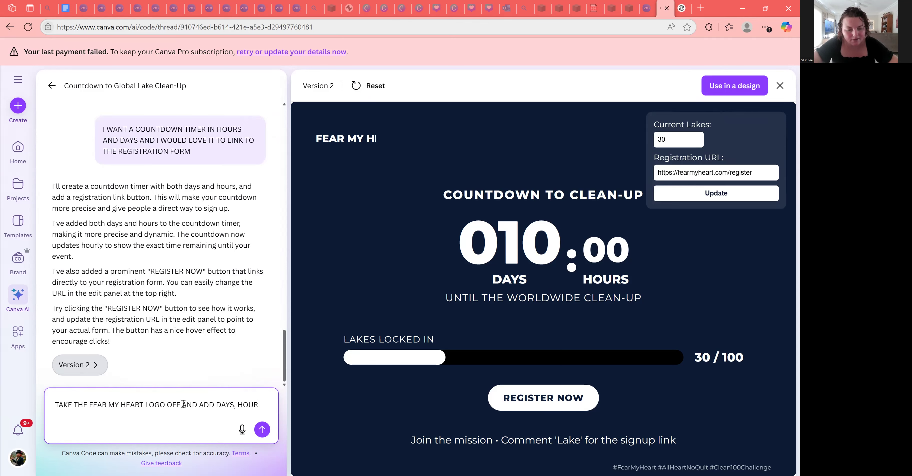
{"action": "type", "text": "S AND MINUTES. tHIS IS EXACTLY HOW LONG IT IS."}
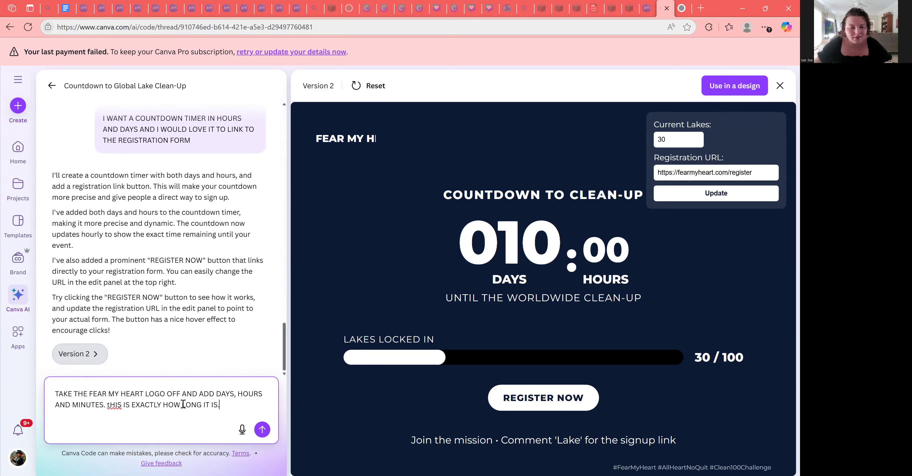
{"action": "right_click", "coordinate": [224, 407]}
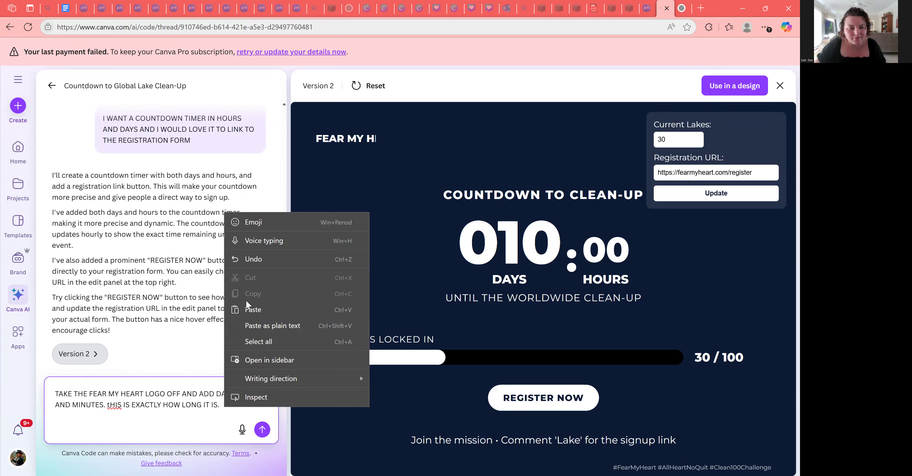
{"action": "left_click", "coordinate": [253, 309]}
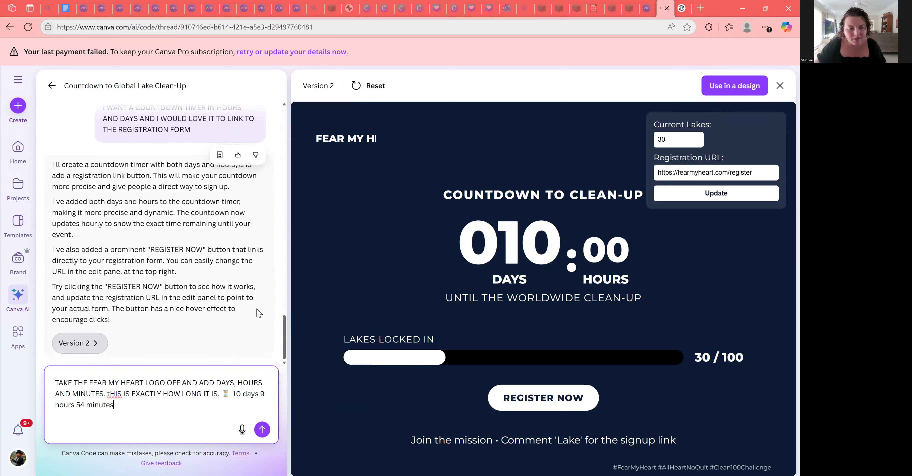
{"action": "left_click", "coordinate": [268, 431]}
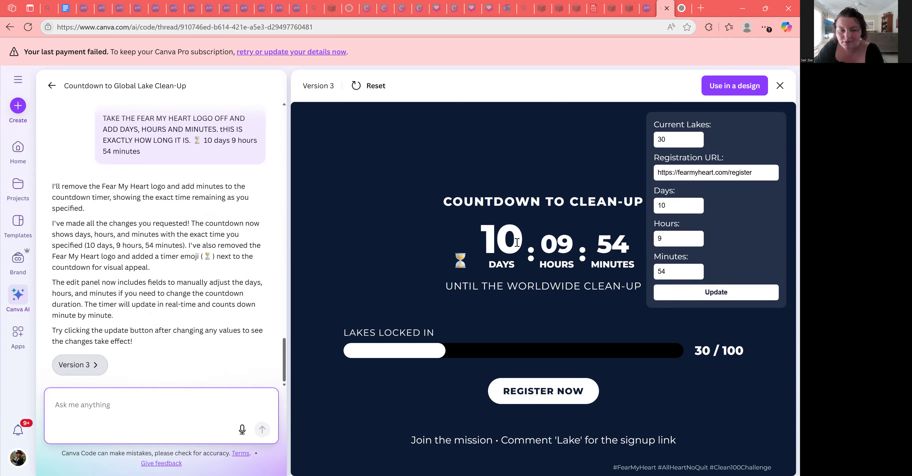
Send Canva AI the follow-up request "I WANT THE TIMER TO COUNTDOWN IN REAL TIME INTERACTIVE"
{"action": "type", "text": "I"}
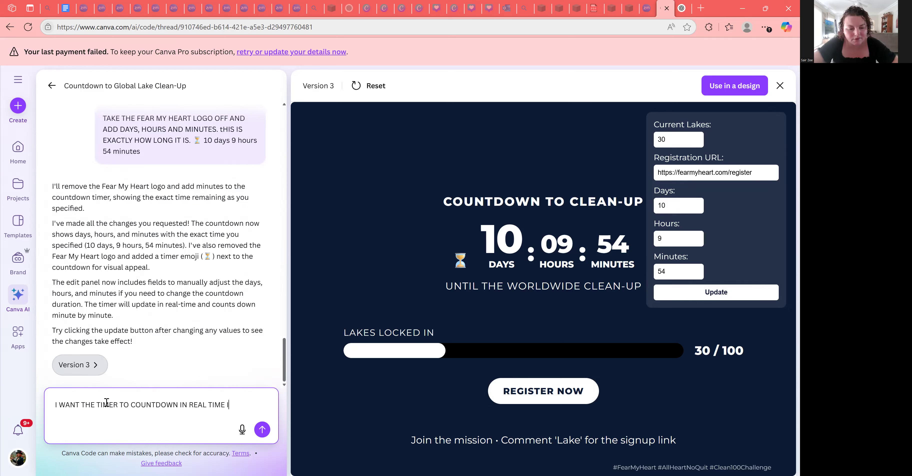
{"action": "type", "text": "IVE"}
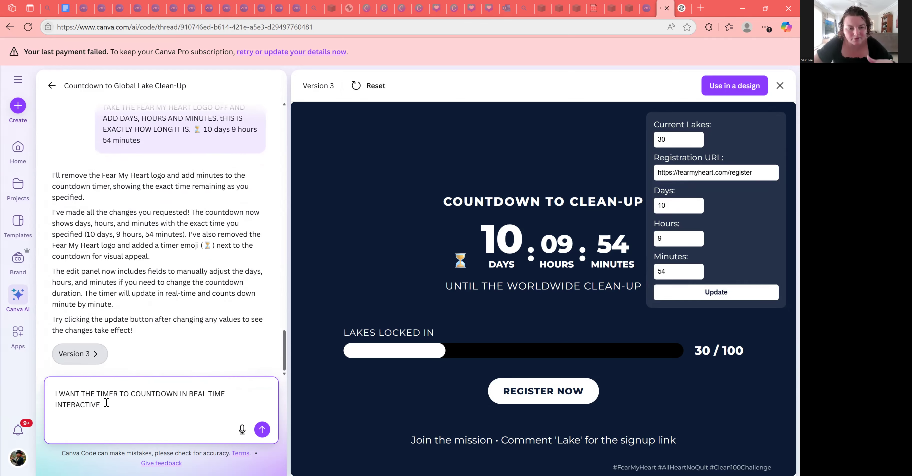
{"action": "left_click", "coordinate": [262, 430]}
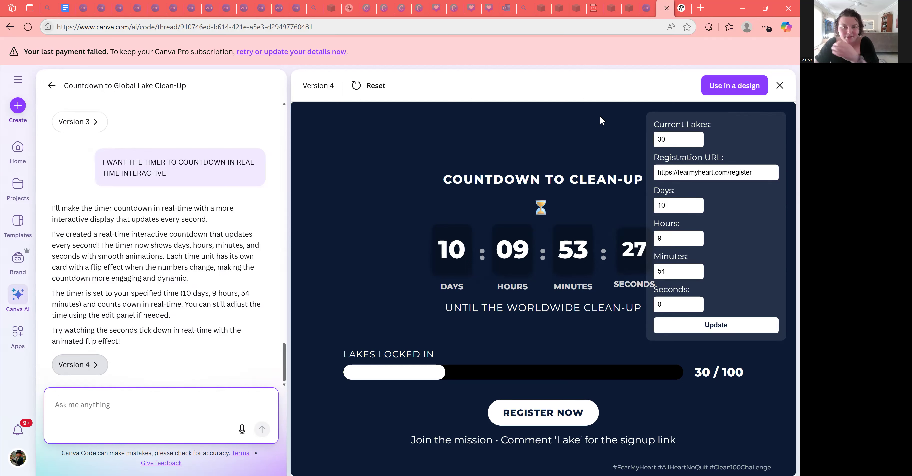
Use the generated Version 4 countdown in a new Website design and dismiss the tip about adding sections
{"action": "left_click", "coordinate": [738, 86]}
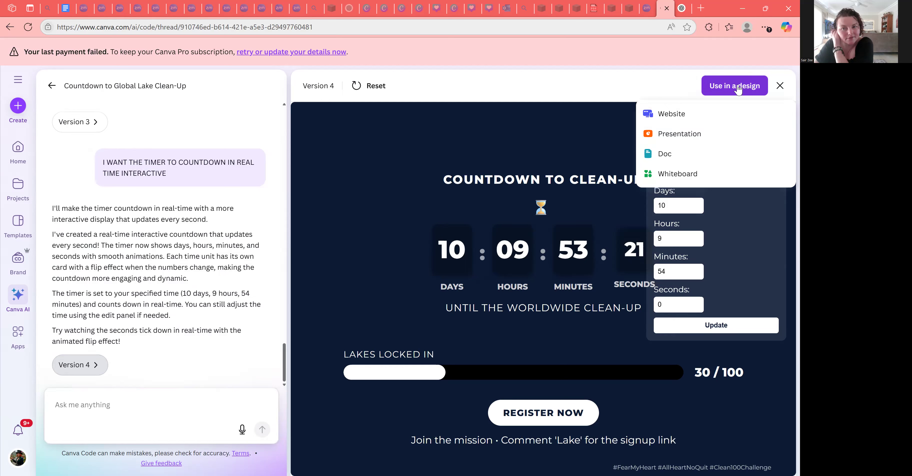
{"action": "left_click", "coordinate": [667, 114]}
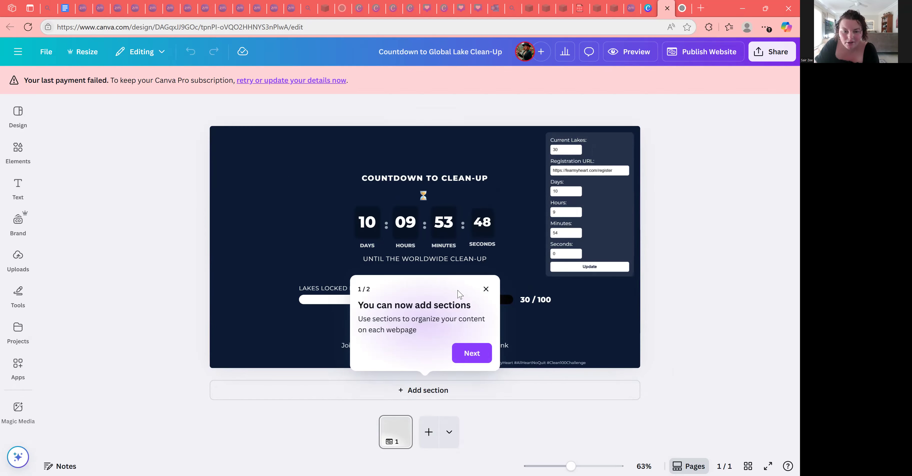
{"action": "left_click", "coordinate": [485, 289]}
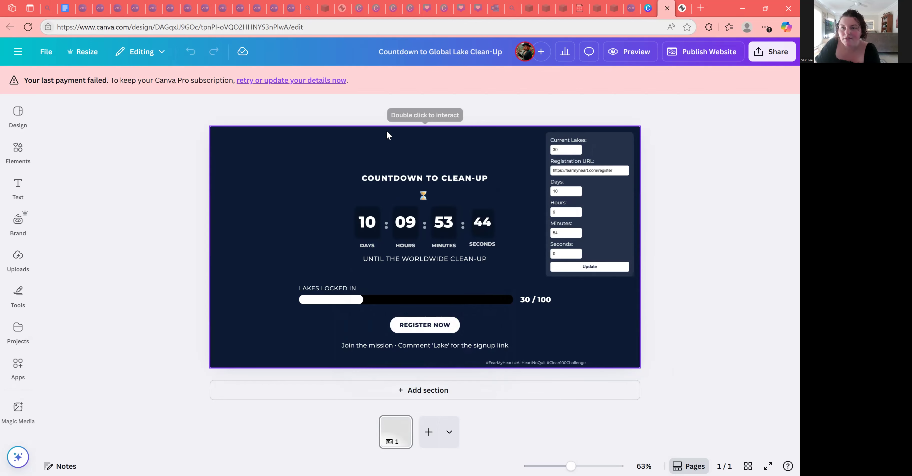
Preview the countdown website in desktop and mobile views, checking its layout, and return to the editor
{"action": "left_click", "coordinate": [641, 53]}
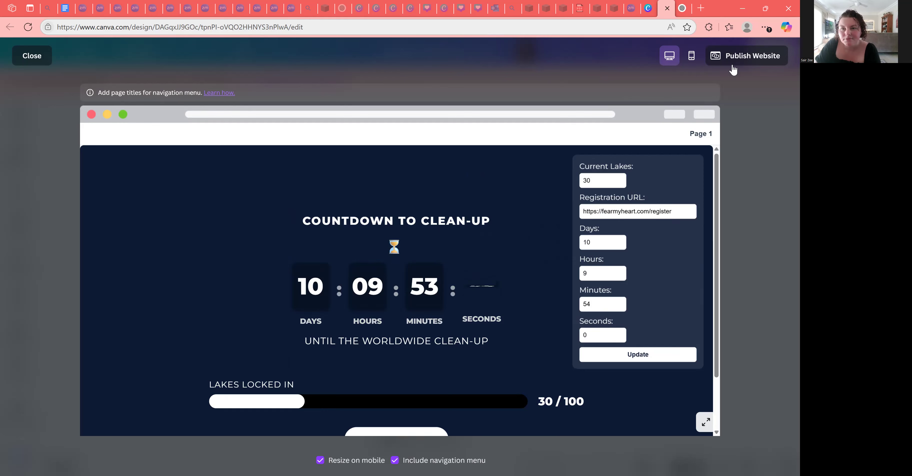
{"action": "left_click", "coordinate": [693, 56]}
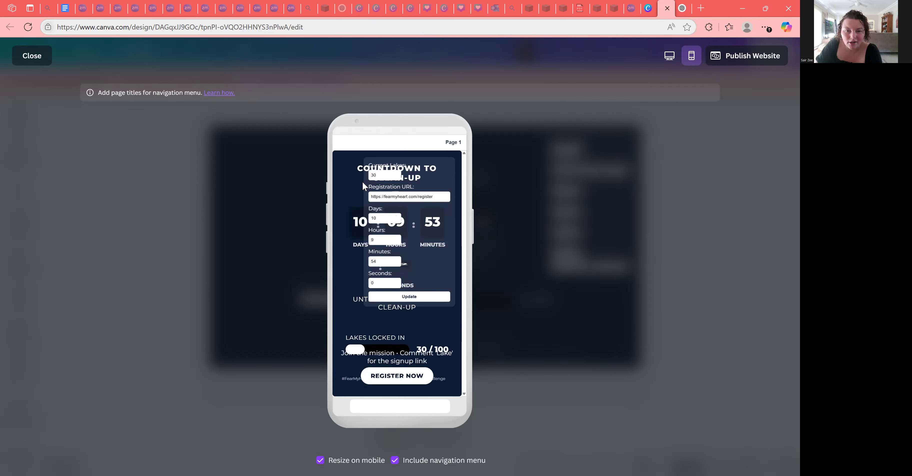
{"action": "left_click", "coordinate": [37, 57]}
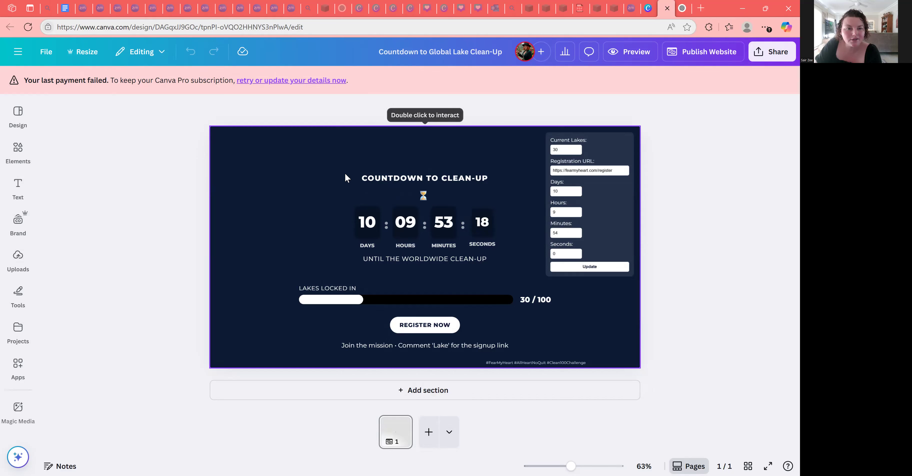
Go from the website editor to the Canva AI start page and look through it for the earlier countdown chat
{"action": "left_click", "coordinate": [18, 52]}
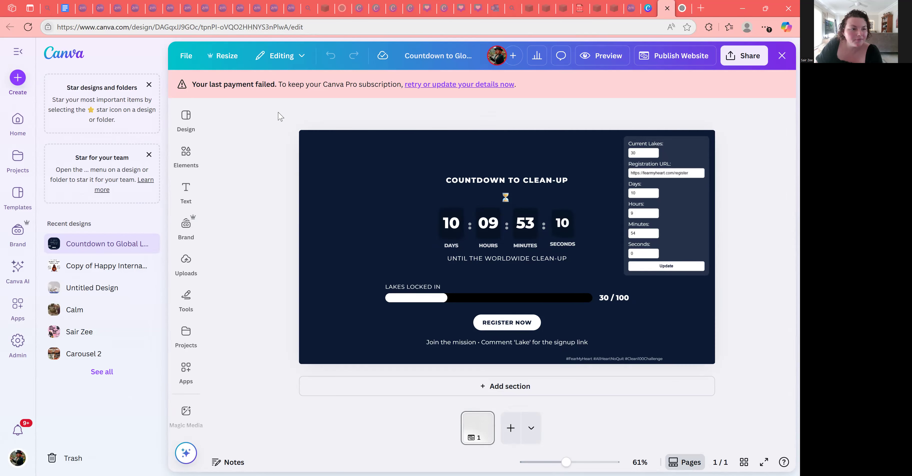
{"action": "left_click", "coordinate": [15, 272]}
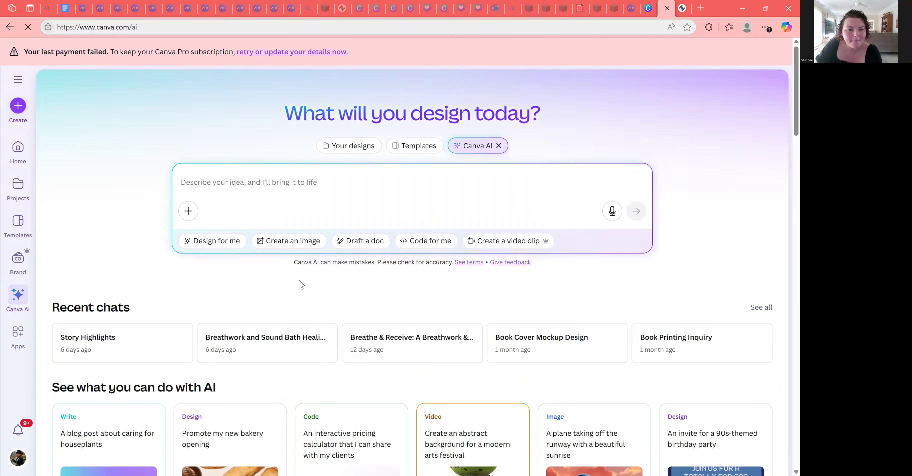
{"action": "scroll", "coordinate": [301, 284], "scroll_direction": "down", "scroll_amount": 4}
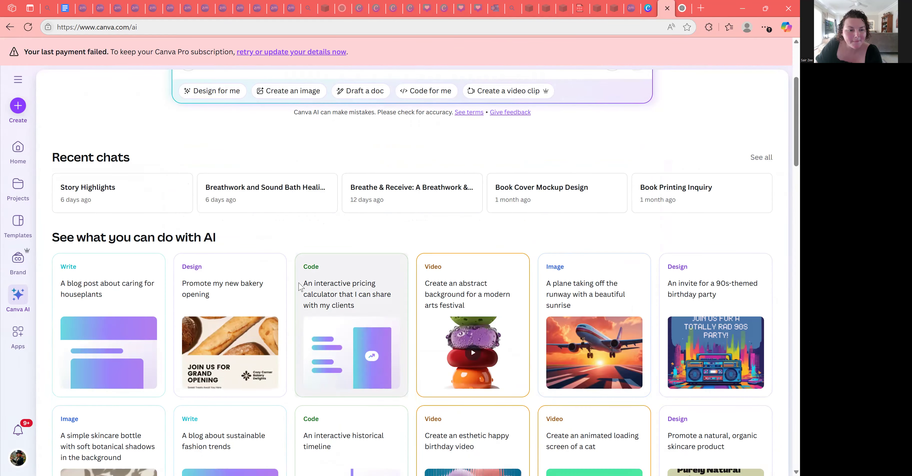
{"action": "scroll", "coordinate": [299, 288], "scroll_direction": "down", "scroll_amount": 5}
{"action": "scroll", "coordinate": [299, 294], "scroll_direction": "down", "scroll_amount": 5}
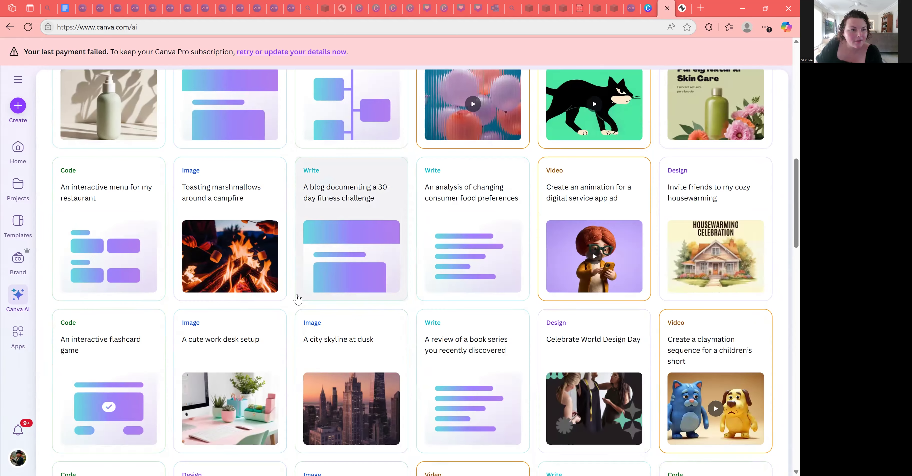
{"action": "scroll", "coordinate": [298, 299], "scroll_direction": "down", "scroll_amount": 5}
{"action": "scroll", "coordinate": [296, 300], "scroll_direction": "down", "scroll_amount": 5}
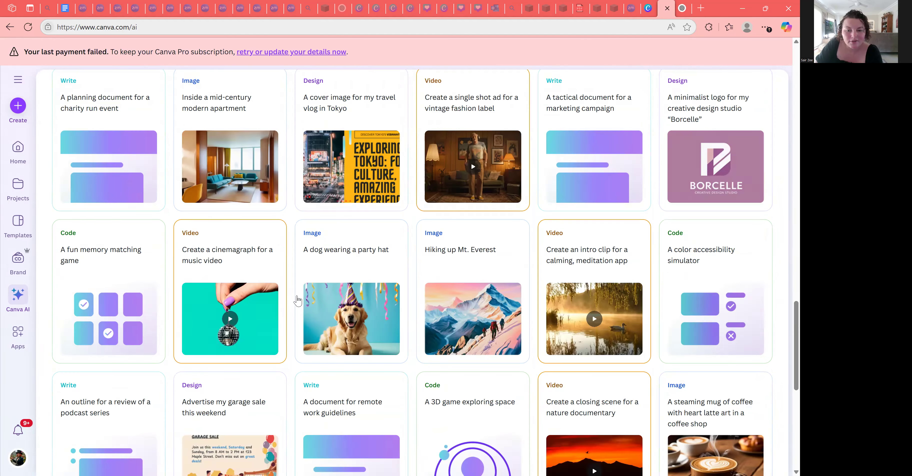
{"action": "scroll", "coordinate": [265, 291], "scroll_direction": "up", "scroll_amount": 20}
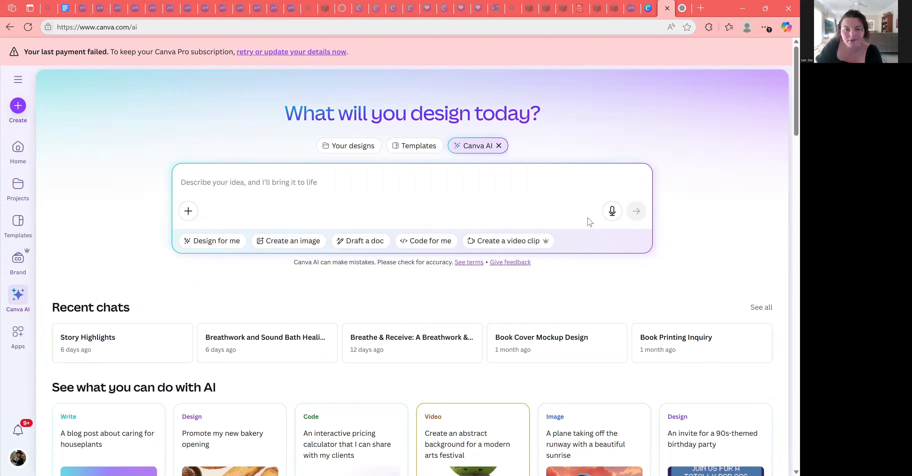
Switch Canva AI to Code for me and reopen today's "Countdown to Global Lake Clean-Up" chat from the chat history
{"action": "left_click", "coordinate": [439, 244]}
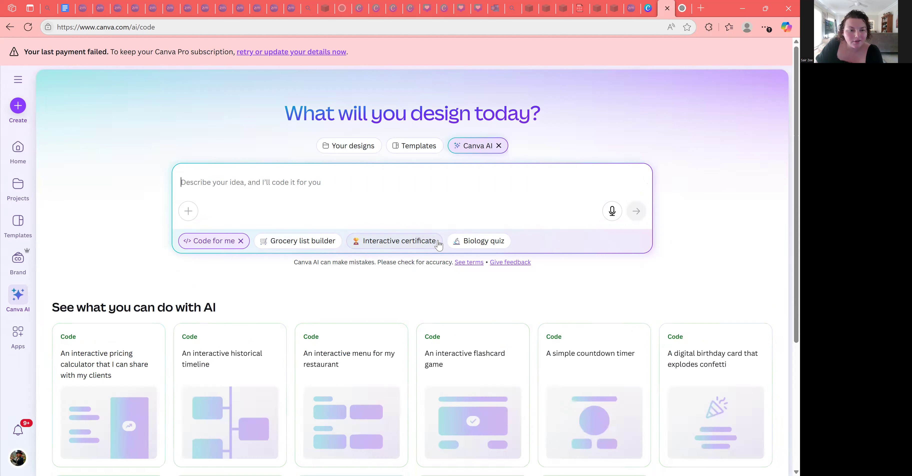
{"action": "scroll", "coordinate": [237, 268], "scroll_direction": "down", "scroll_amount": 4}
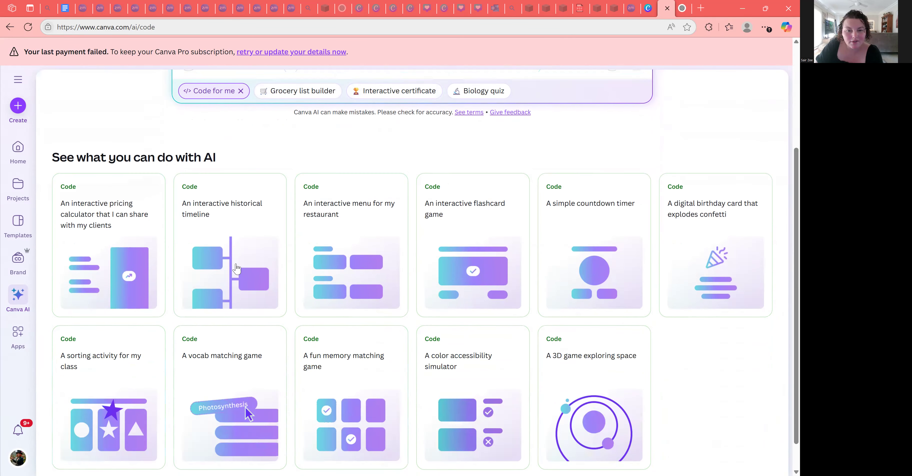
{"action": "scroll", "coordinate": [237, 268], "scroll_direction": "up", "scroll_amount": 4}
{"action": "left_click", "coordinate": [18, 79]}
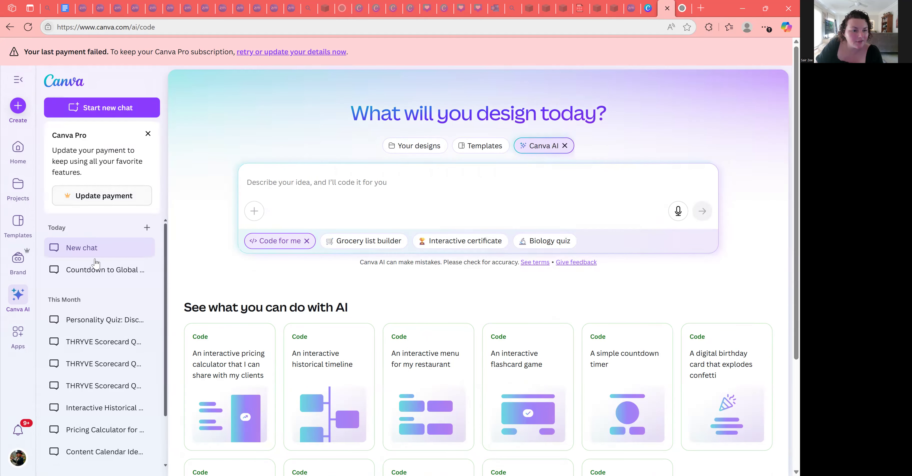
{"action": "left_click", "coordinate": [99, 271]}
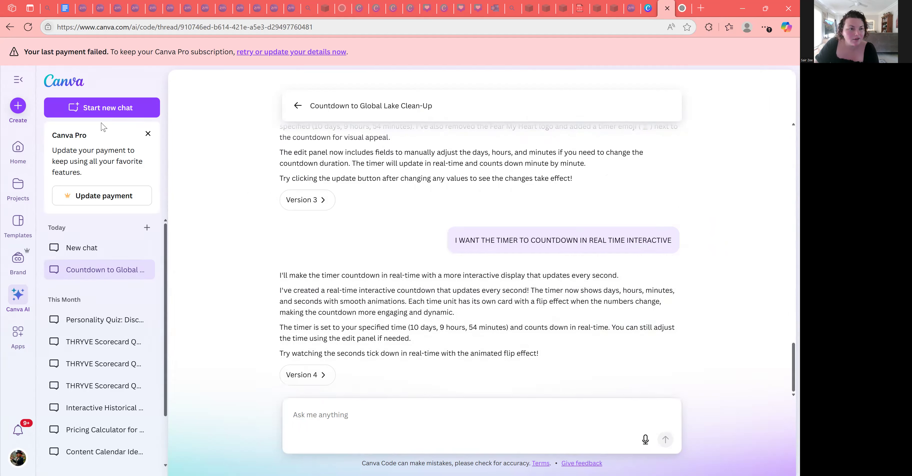
{"action": "left_click", "coordinate": [21, 80]}
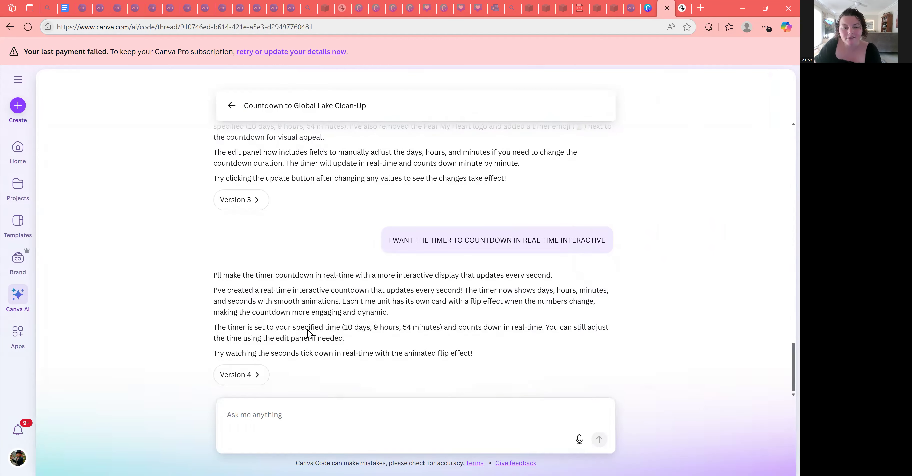
Send Canva AI the request "I WANT MOBILE FRIENDLY BECASUE THE SIDE PANEL OVERLAPS AND I ALSO WANT THE SIDE PANEL DOWN THE BOTTOM AWAY FROM THE TIMER"
{"action": "left_click", "coordinate": [272, 415]}
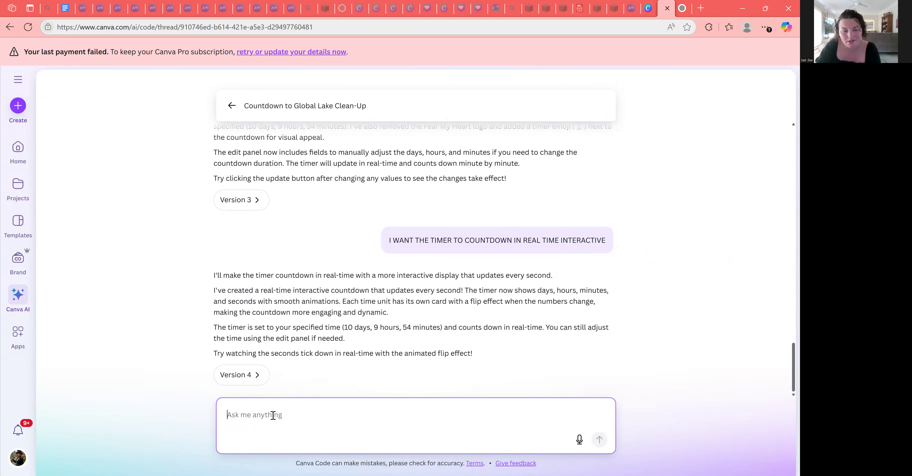
{"action": "type", "text": "I"}
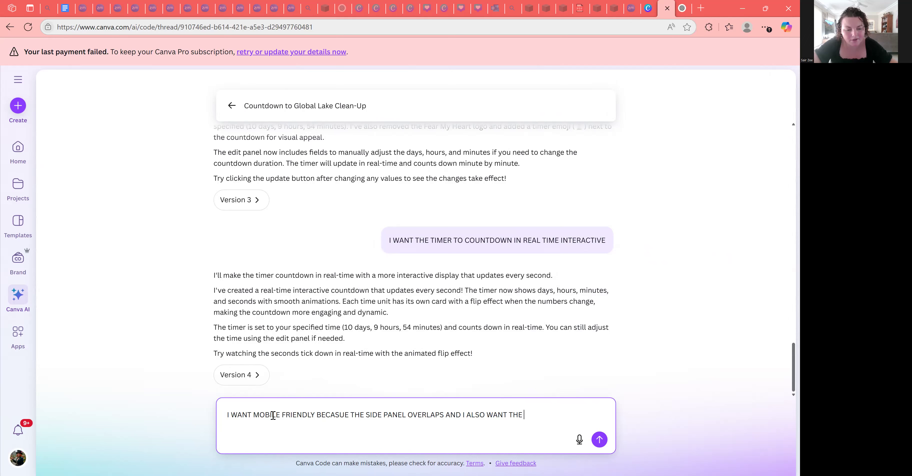
{"action": "type", "text": "NEL OVERLAPS AND I ALSO WANT THE SIDE PANEL DOWN T"}
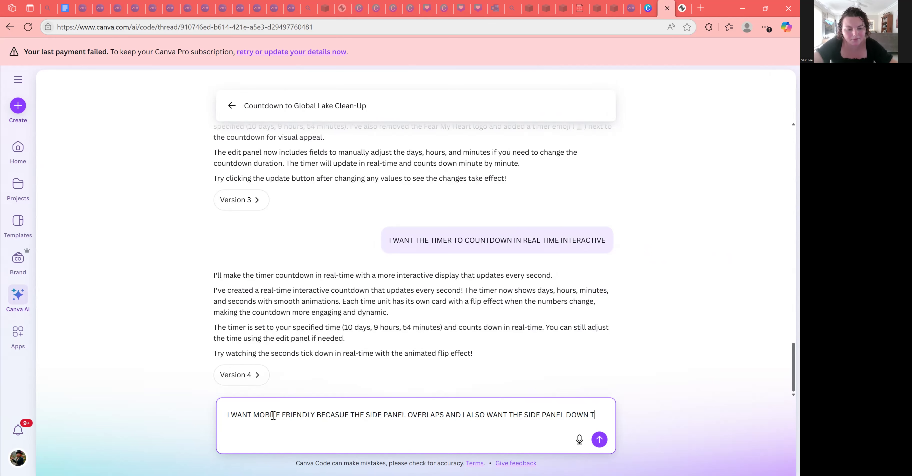
{"action": "type", "text": "HE BOTTOM "}
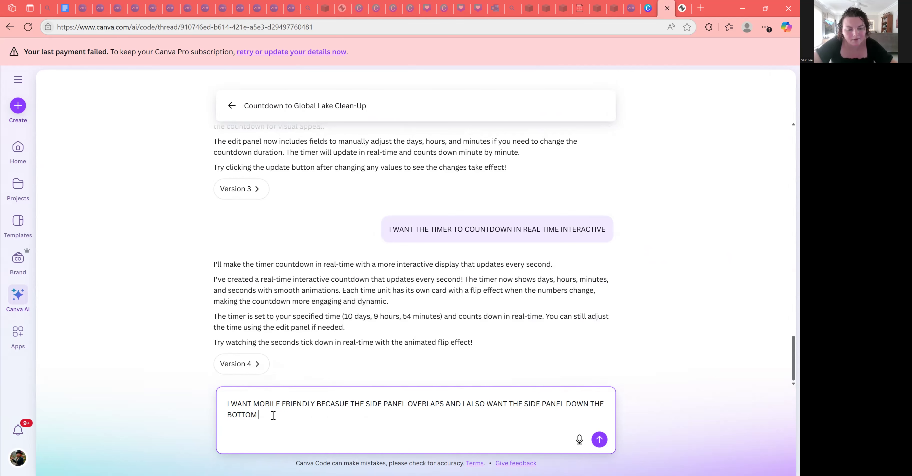
{"action": "type", "text": "AWAY FROM THE TIMER"}
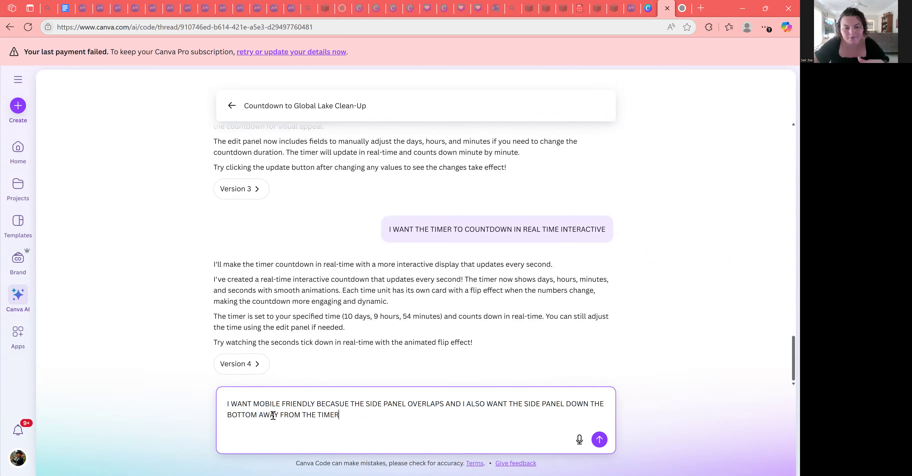
{"action": "key", "text": "Return"}
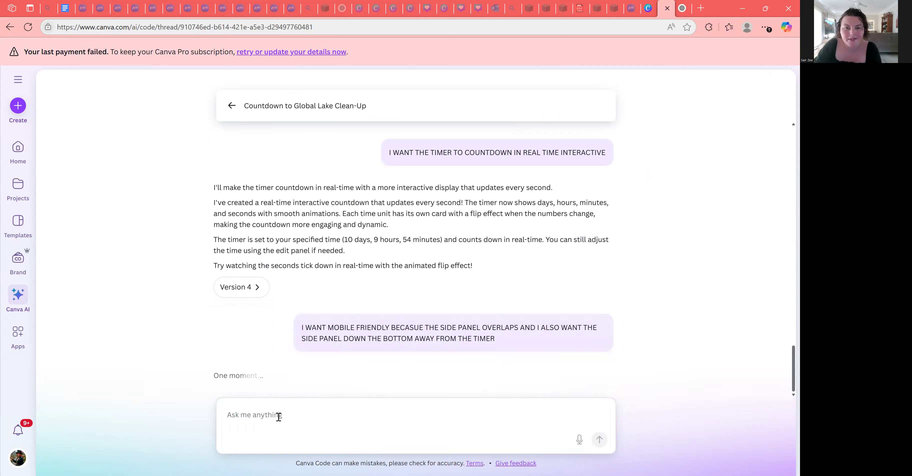